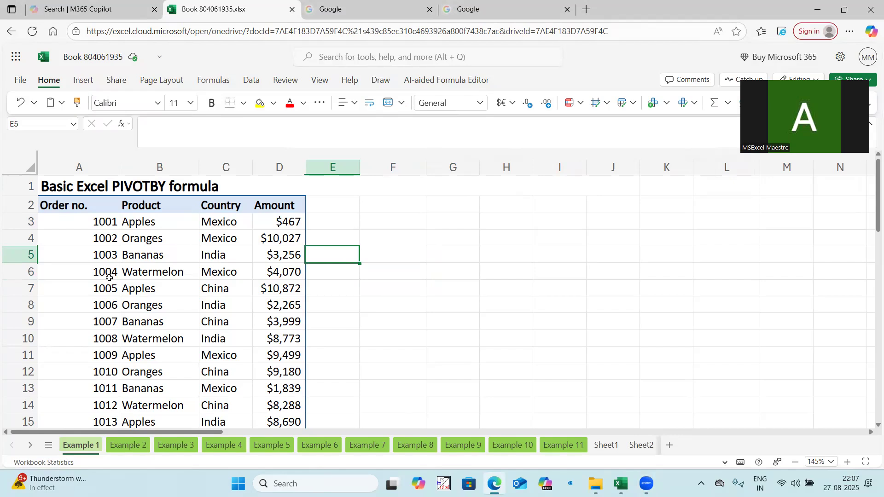
# Start a PIVOTBY formula in F2 with the Product range $B$2:$B$32 as the absolute row fields reference.
pyautogui.moveTo(73, 203); pyautogui.dragTo(267, 276)
pyautogui.click(379, 281)
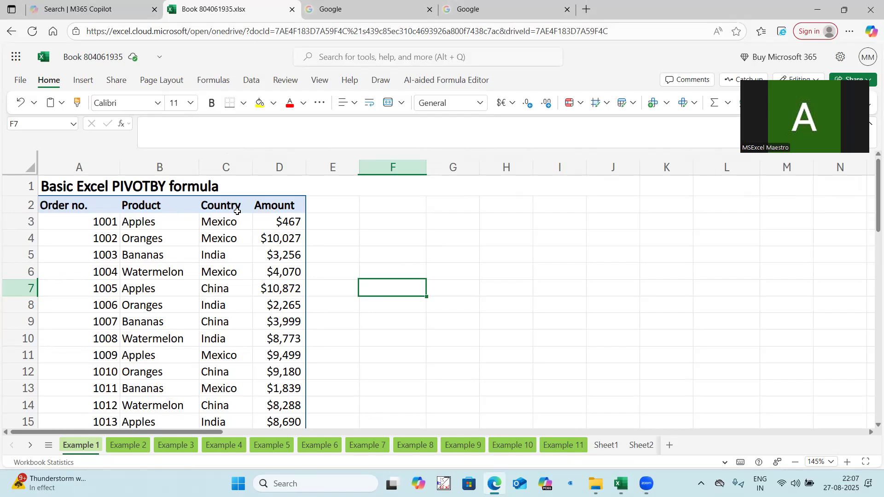
pyautogui.click(396, 208)
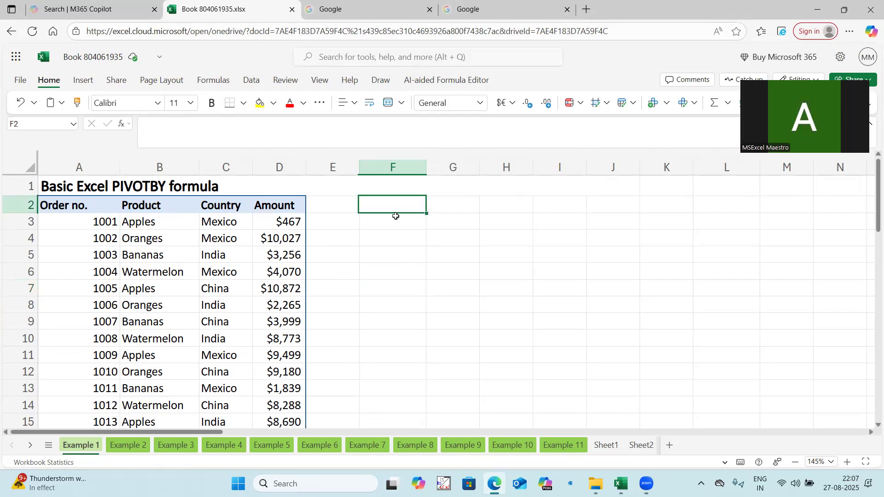
pyautogui.write('=pivot')
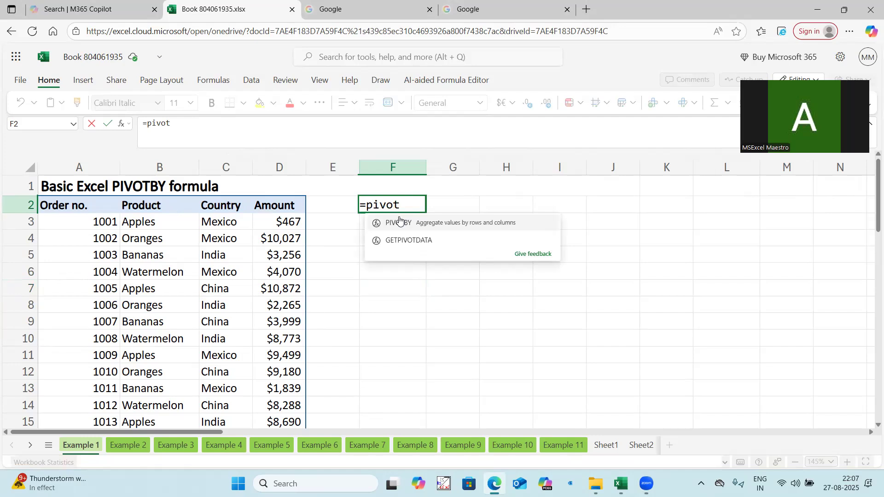
pyautogui.press('Tab')
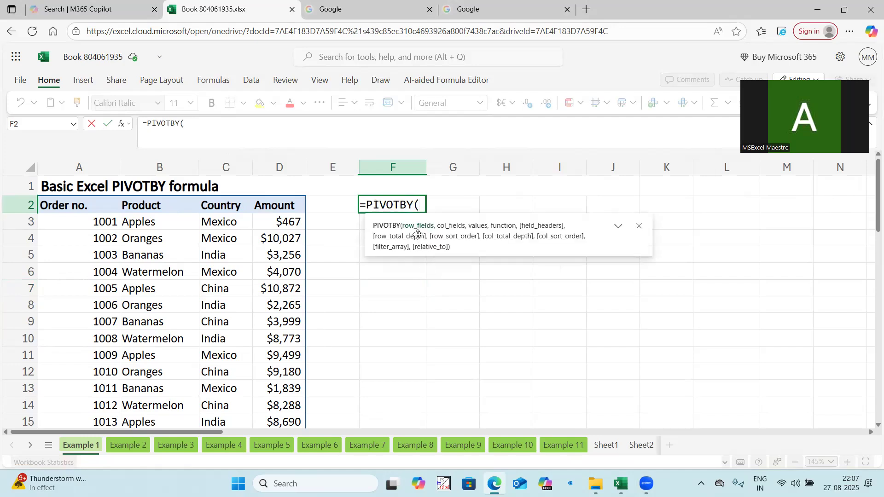
pyautogui.moveTo(423, 254); pyautogui.dragTo(402, 271)
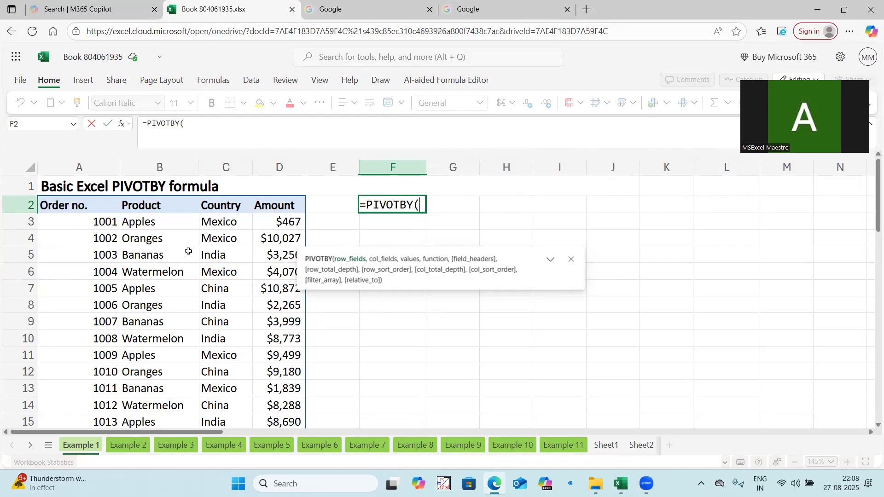
pyautogui.click(163, 207)
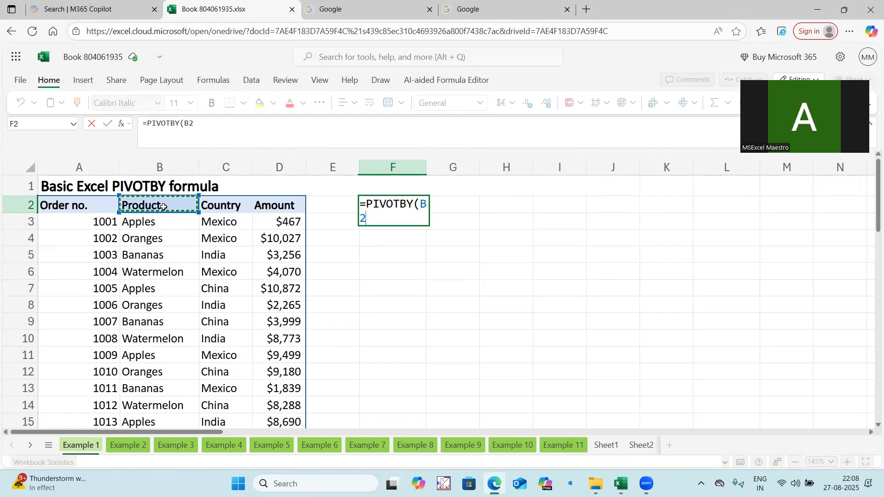
pyautogui.scroll(-6, 164, 207)
pyautogui.hotkey('ctrl', 'shift', 'Down')
pyautogui.press('F4')
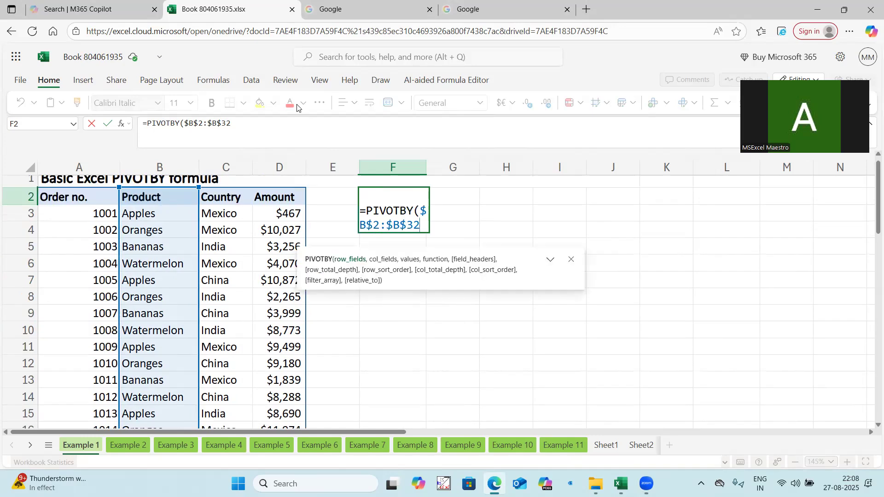
# Add the Country range $C$2:$C$32 as the absolute column fields argument of the PIVOTBY formula.
pyautogui.click(277, 131)
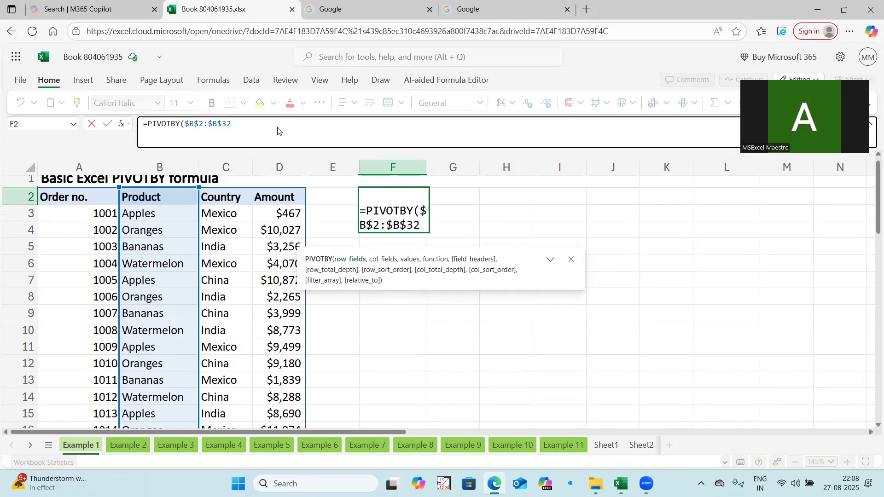
pyautogui.write(',')
pyautogui.click(231, 197)
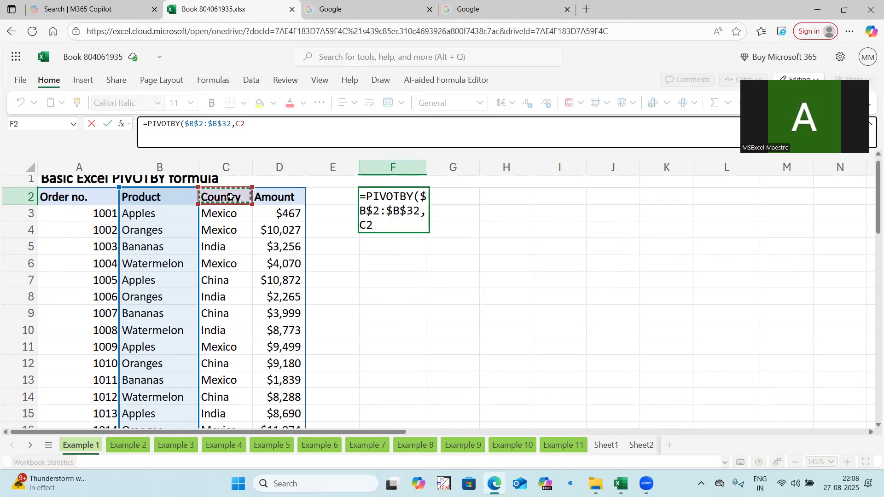
pyautogui.write(':')
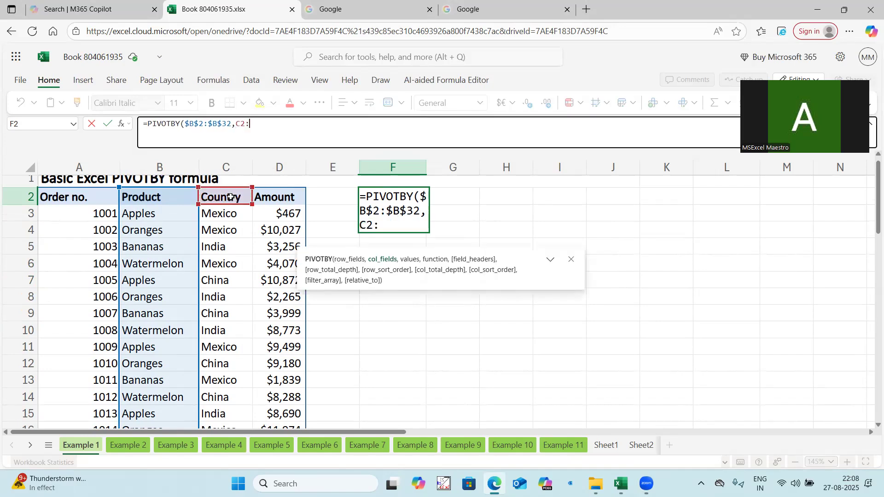
pyautogui.write('C32')
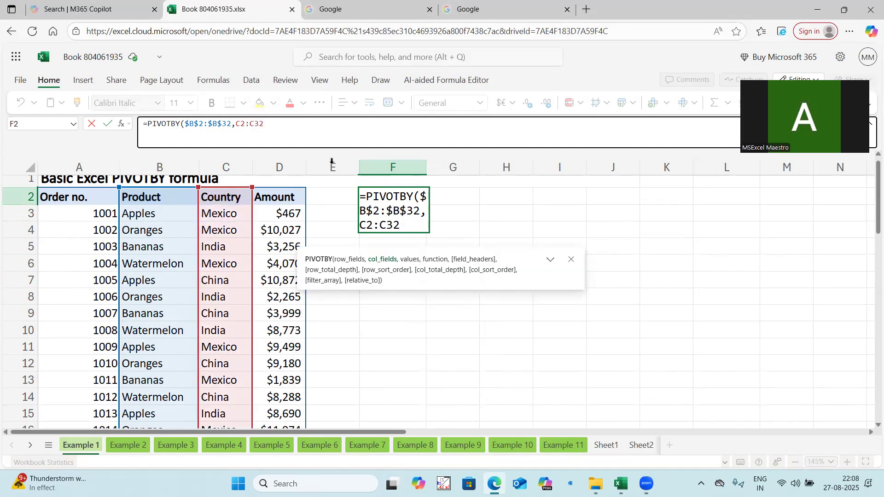
pyautogui.moveTo(235, 122); pyautogui.dragTo(277, 122)
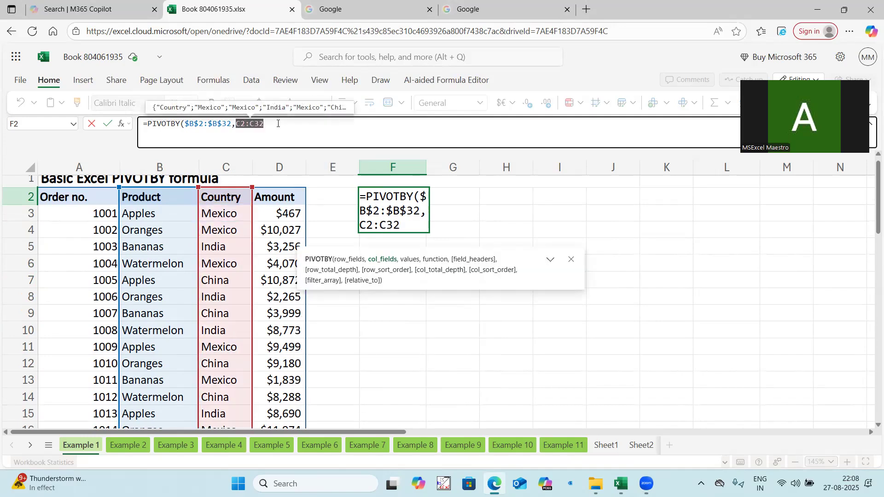
pyautogui.press('F4')
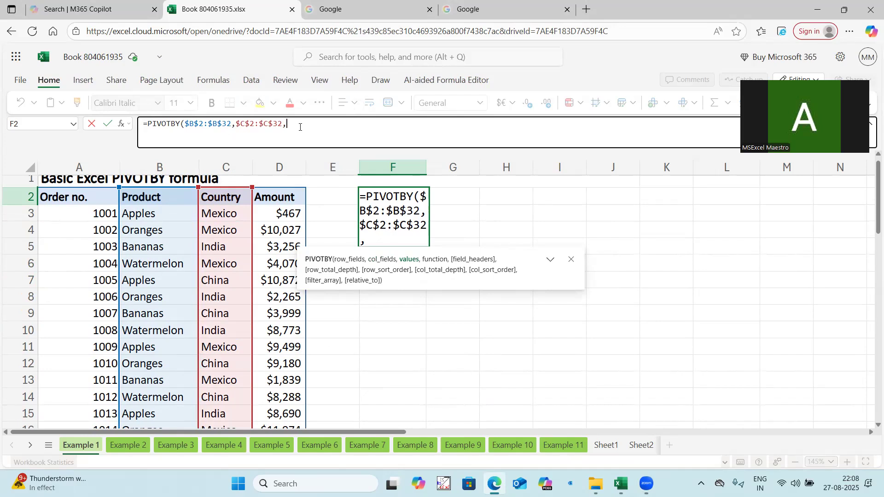
# Complete the PIVOTBY formula with the Amount range $D$2:$D$32 as values and SUM as the function.
pyautogui.scroll(1, 238, 229)
pyautogui.moveTo(291, 205); pyautogui.dragTo(293, 352)
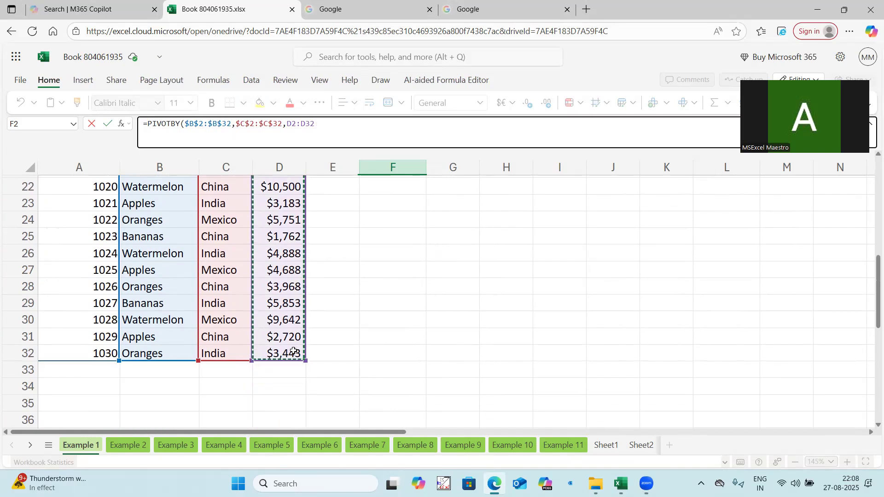
pyautogui.press('F4')
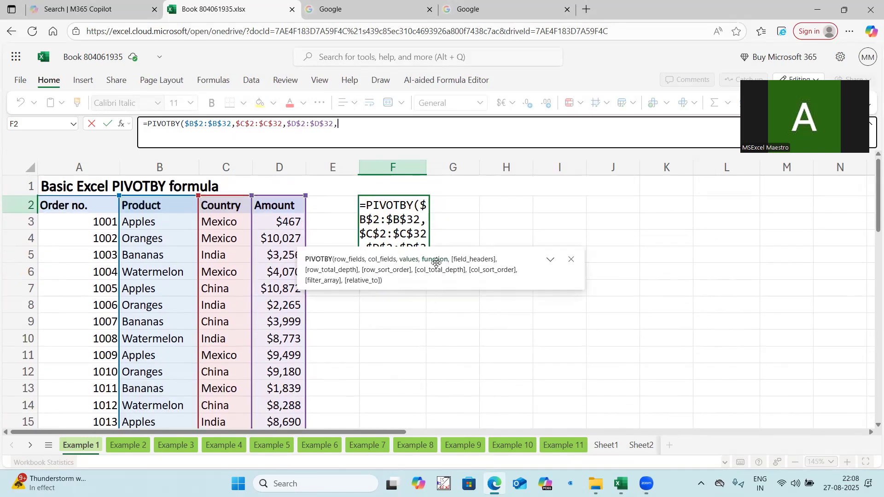
pyautogui.write('Sum')
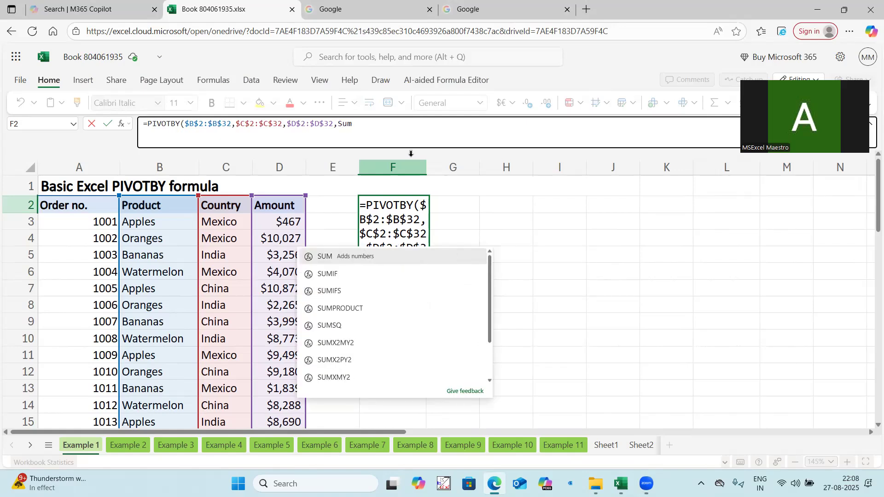
pyautogui.write(')')
pyautogui.press('Return')
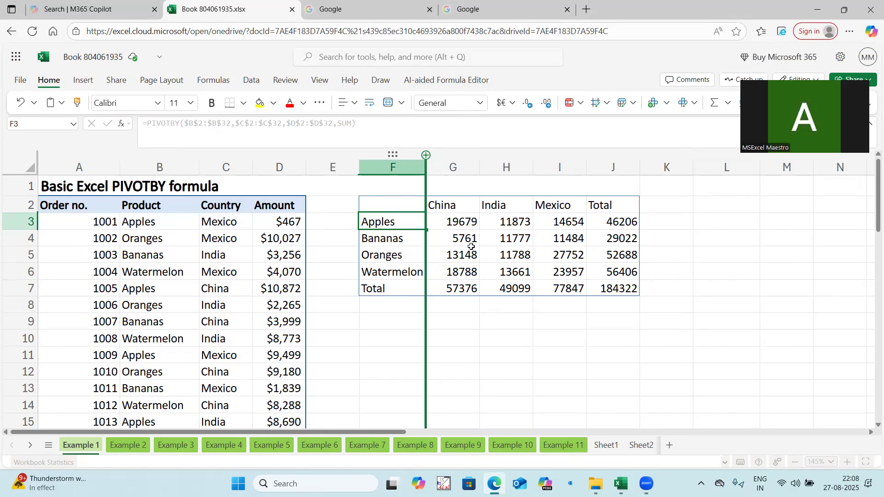
# Examine the PIVOTBY result's product rows, country headers, summed amounts and Total column against the formula in F2.
pyautogui.click(399, 205)
pyautogui.moveTo(593, 275); pyautogui.dragTo(605, 285)
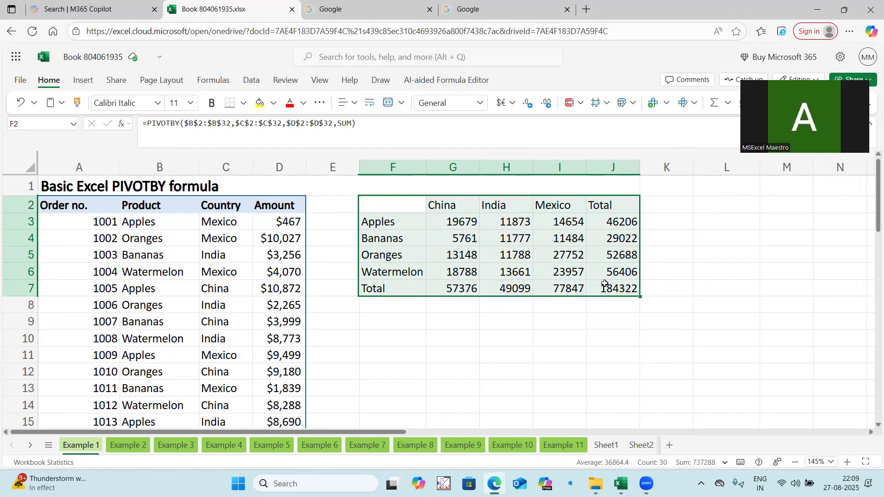
pyautogui.moveTo(410, 206); pyautogui.dragTo(615, 291)
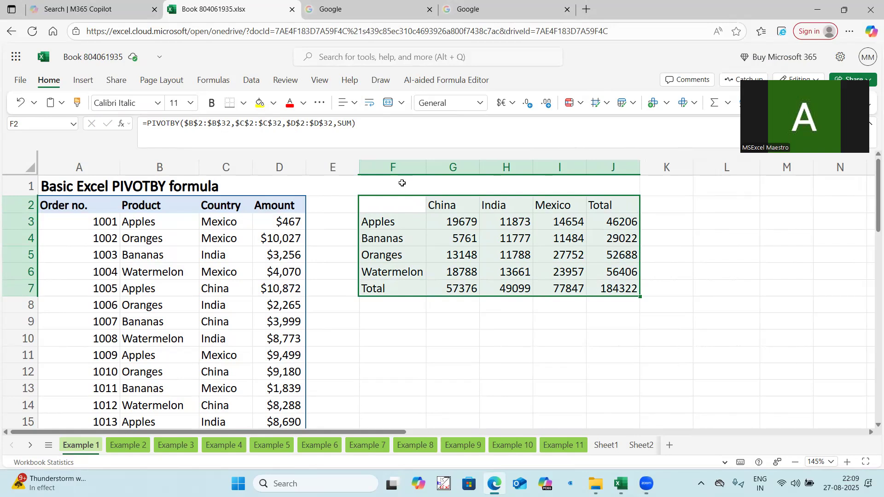
pyautogui.click(393, 204)
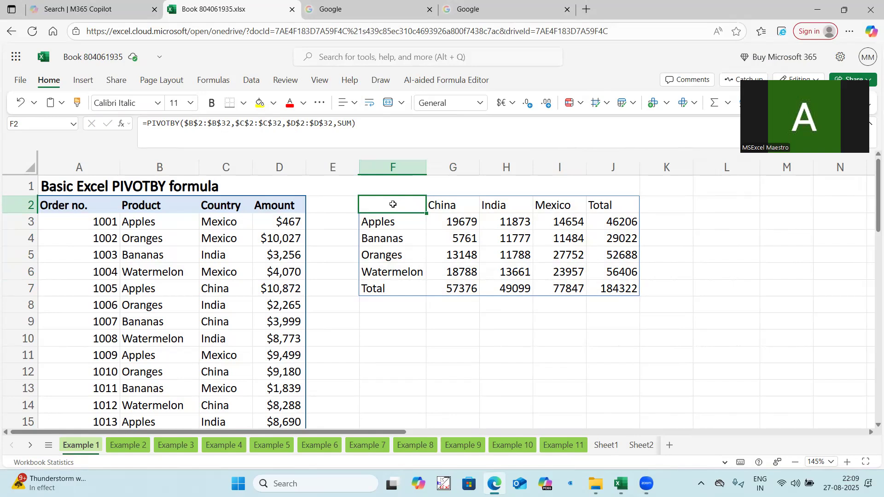
pyautogui.moveTo(393, 204); pyautogui.dragTo(381, 284)
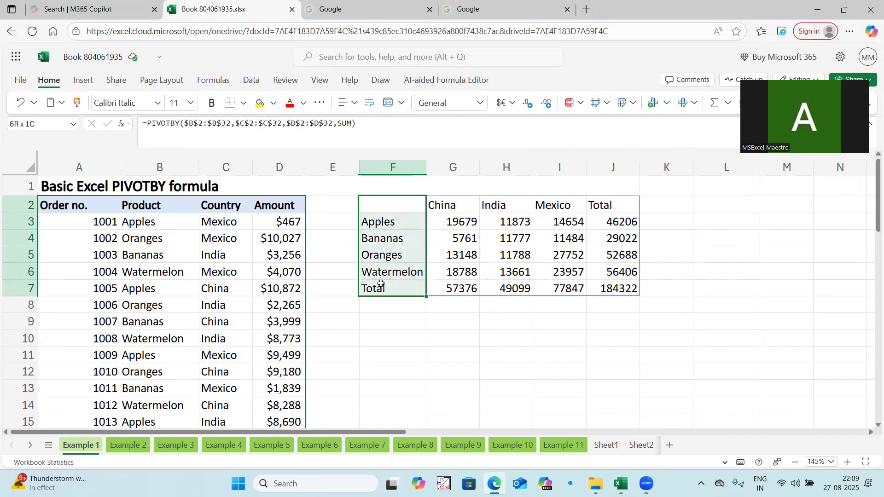
pyautogui.moveTo(453, 206); pyautogui.dragTo(612, 205)
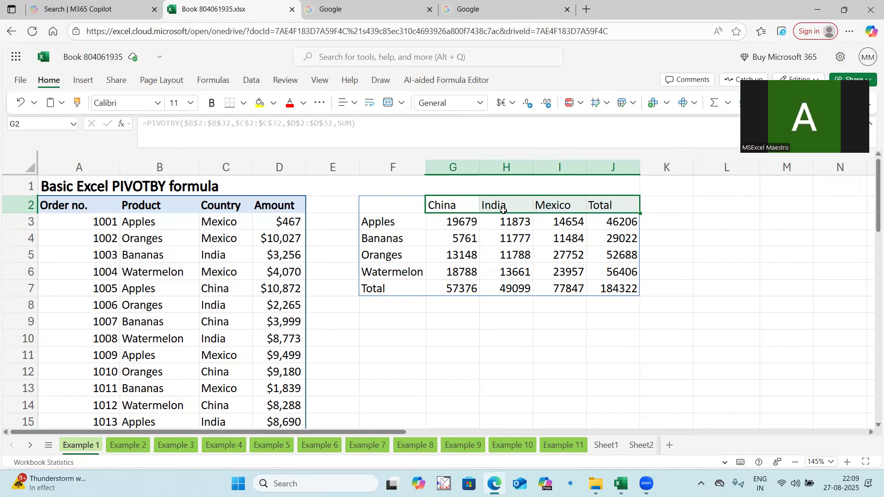
pyautogui.moveTo(455, 203); pyautogui.dragTo(598, 203)
pyautogui.moveTo(441, 201); pyautogui.dragTo(594, 203)
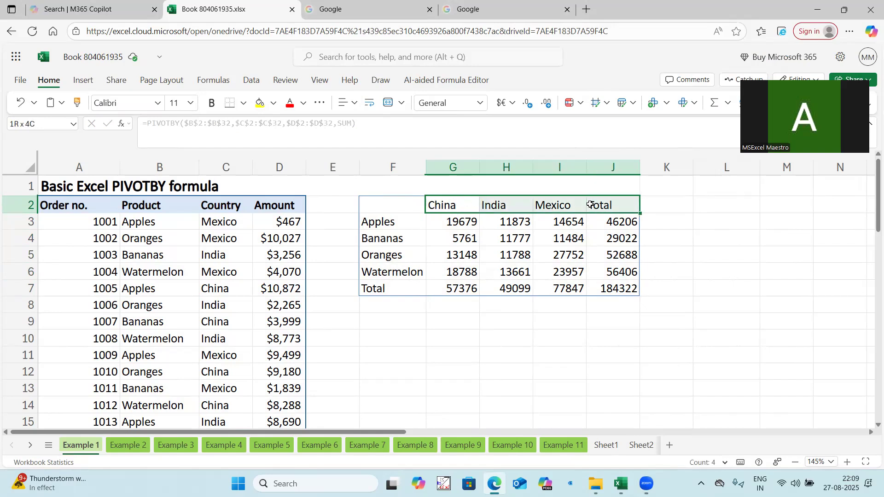
pyautogui.click(462, 222)
pyautogui.moveTo(463, 221); pyautogui.dragTo(592, 274)
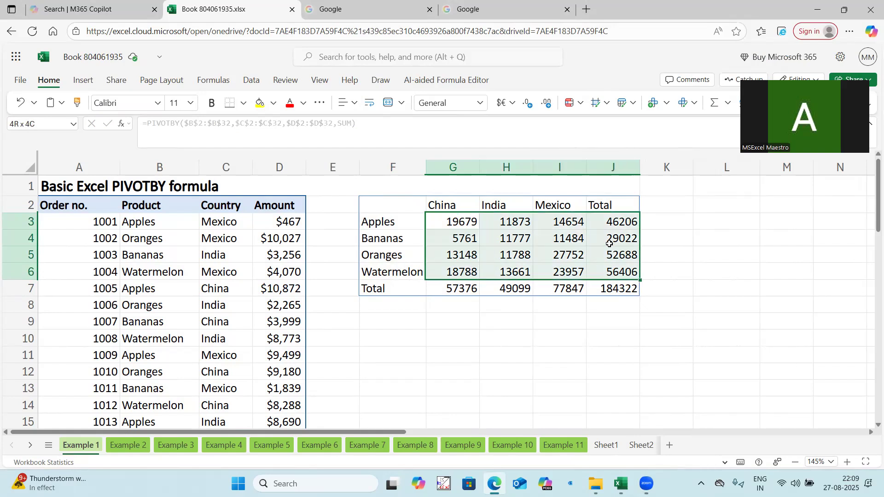
pyautogui.click(656, 219)
pyautogui.moveTo(656, 219); pyautogui.dragTo(656, 276)
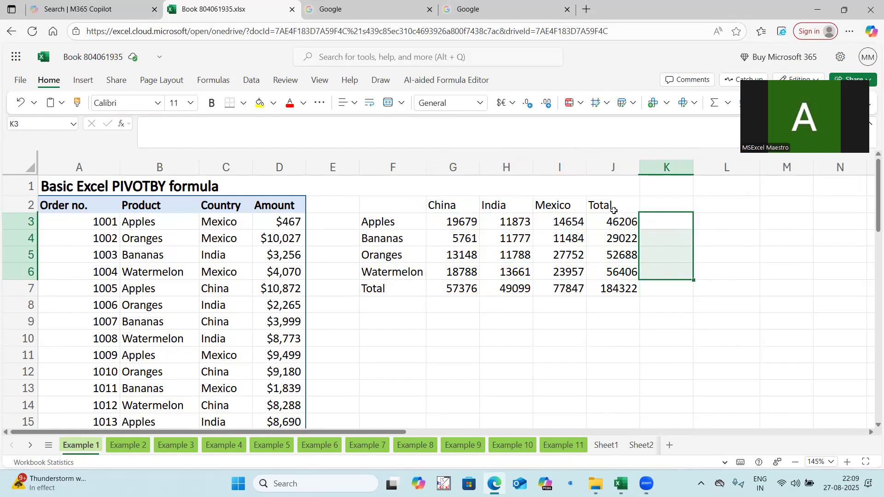
pyautogui.moveTo(612, 206); pyautogui.dragTo(612, 283)
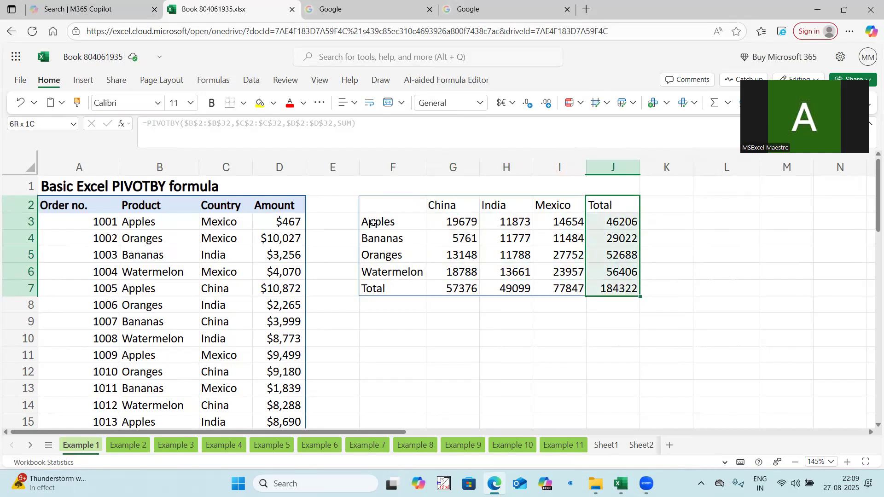
pyautogui.click(373, 204)
pyautogui.moveTo(373, 204); pyautogui.dragTo(597, 290)
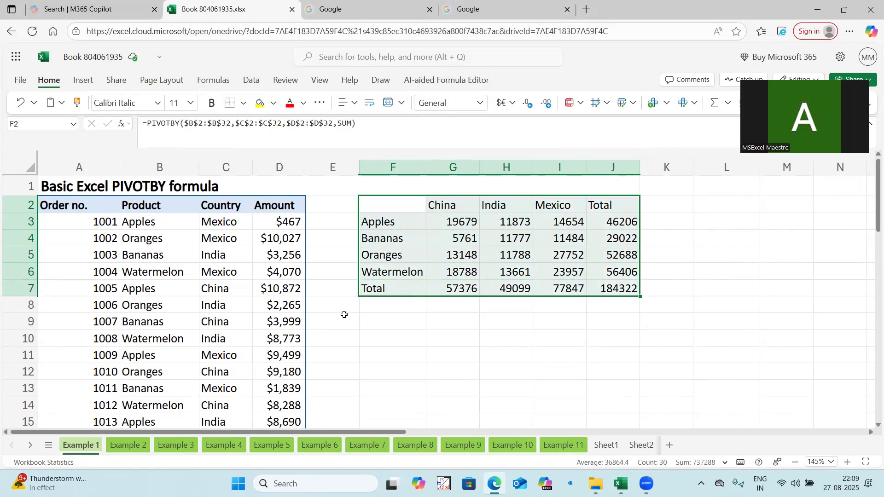
# Open the Example 2 sheet and review its title and the Product, Country and Seller columns.
pyautogui.click(137, 448)
pyautogui.click(329, 187)
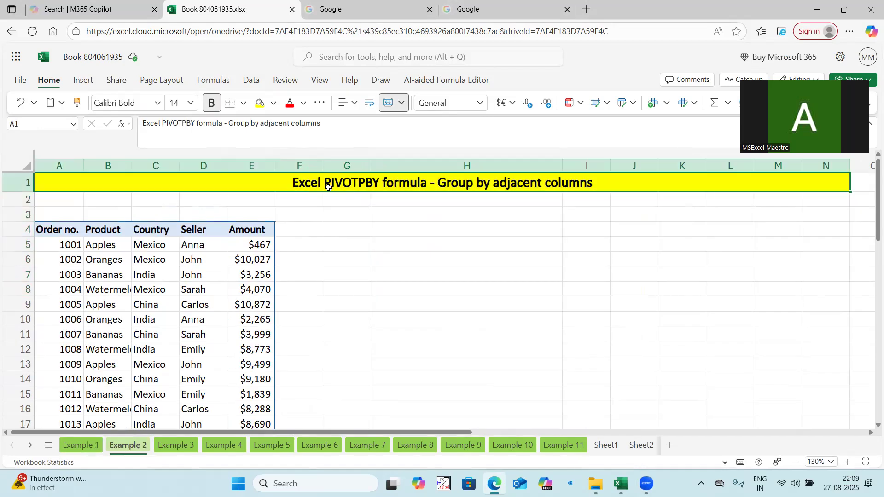
pyautogui.moveTo(104, 232); pyautogui.dragTo(154, 369)
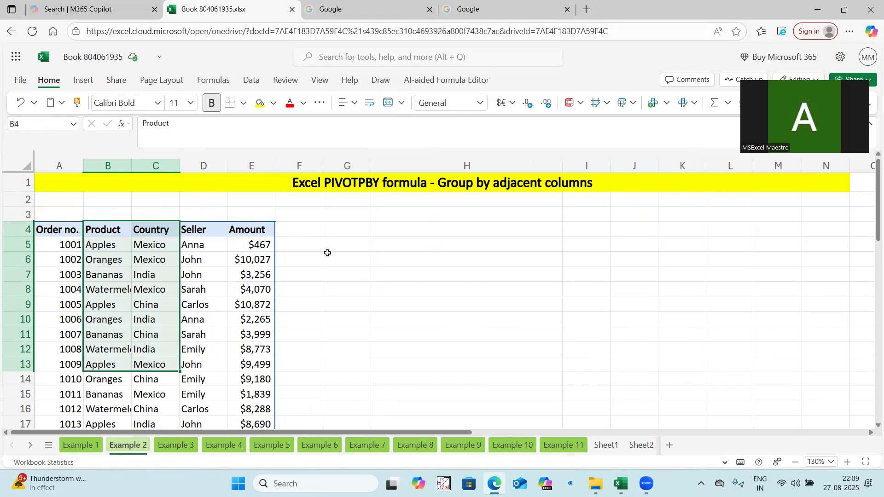
pyautogui.moveTo(117, 231); pyautogui.dragTo(143, 384)
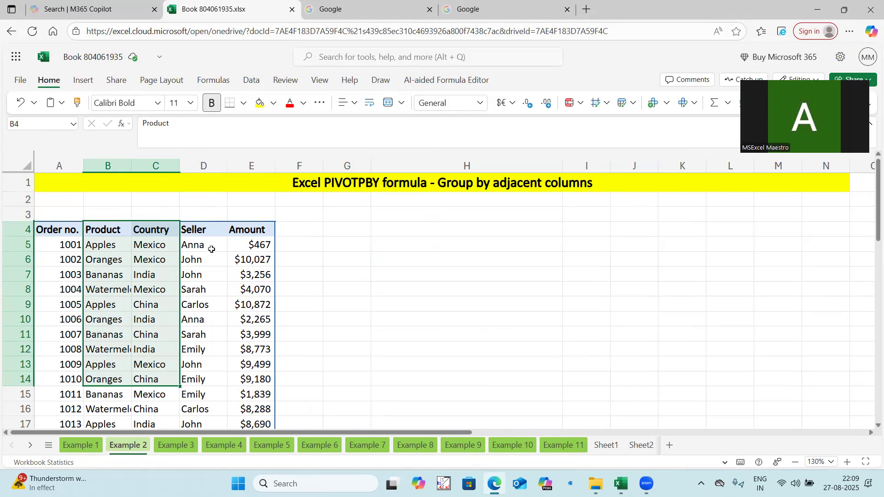
pyautogui.moveTo(198, 228); pyautogui.dragTo(202, 380)
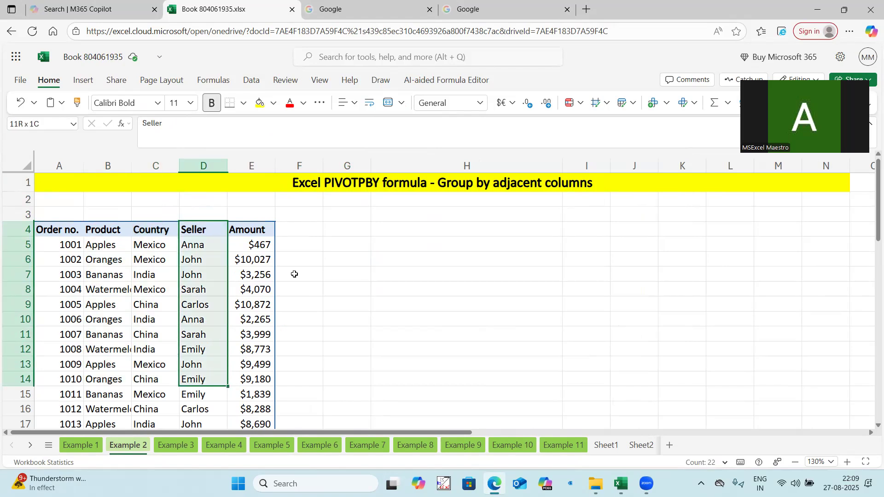
# Start a PIVOTBY formula in G4 with the Product and Country range $B$4:$C$34 as the absolute row fields argument.
pyautogui.click(352, 227)
pyautogui.write('=pivot')
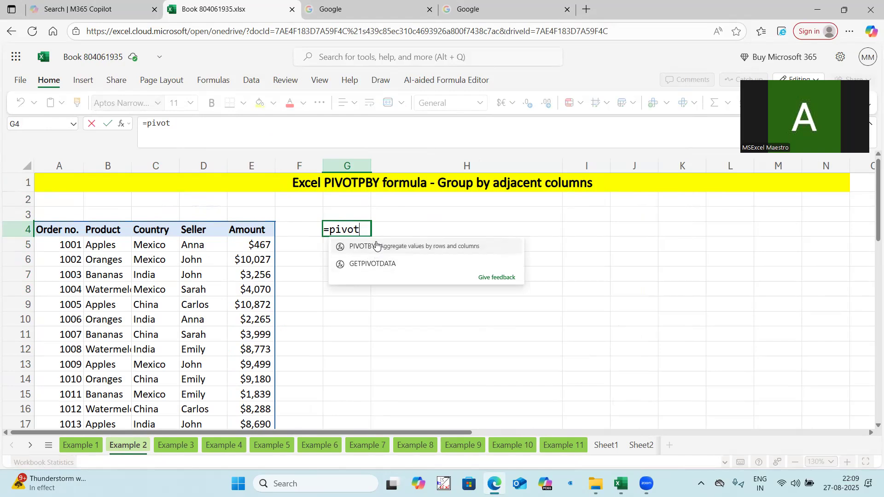
pyautogui.click(361, 252)
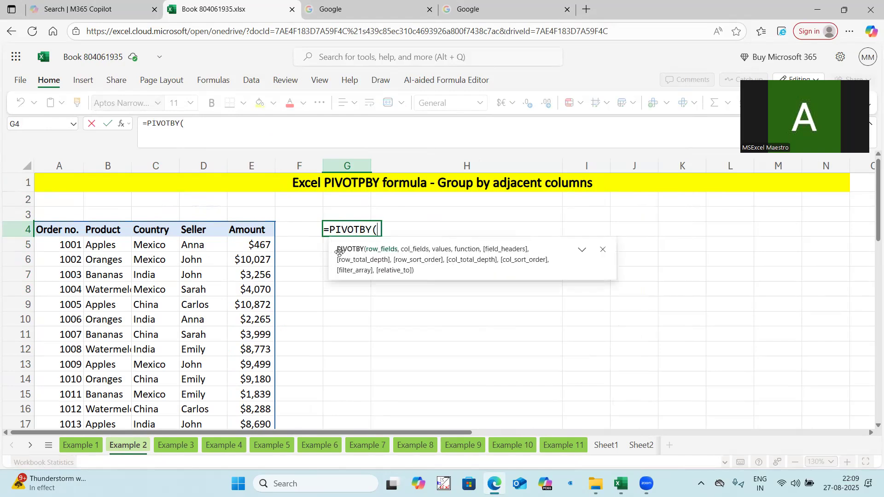
pyautogui.click(113, 233)
pyautogui.moveTo(145, 232); pyautogui.dragTo(146, 232)
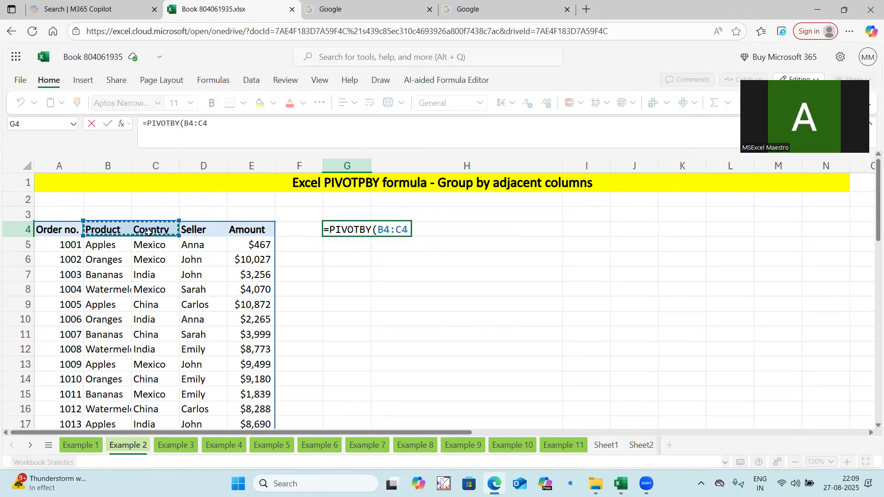
pyautogui.hotkey('ctrl', 'shift', 'Down')
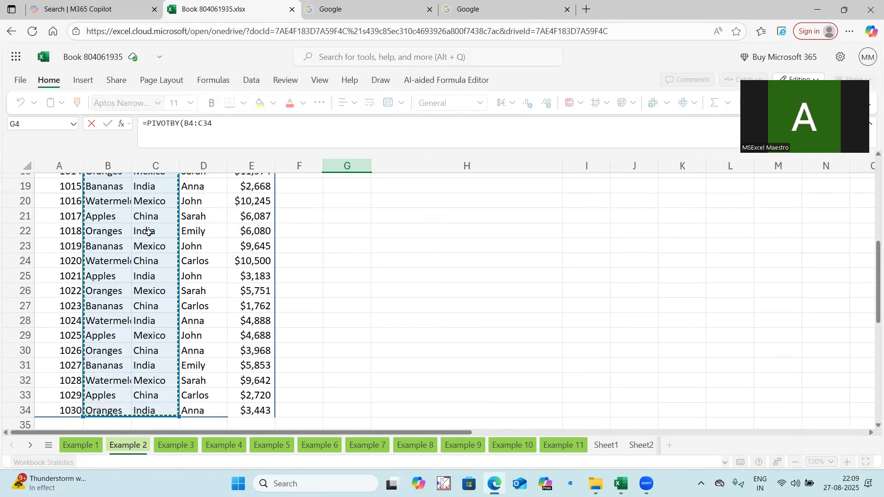
pyautogui.press('F4')
pyautogui.write(',')
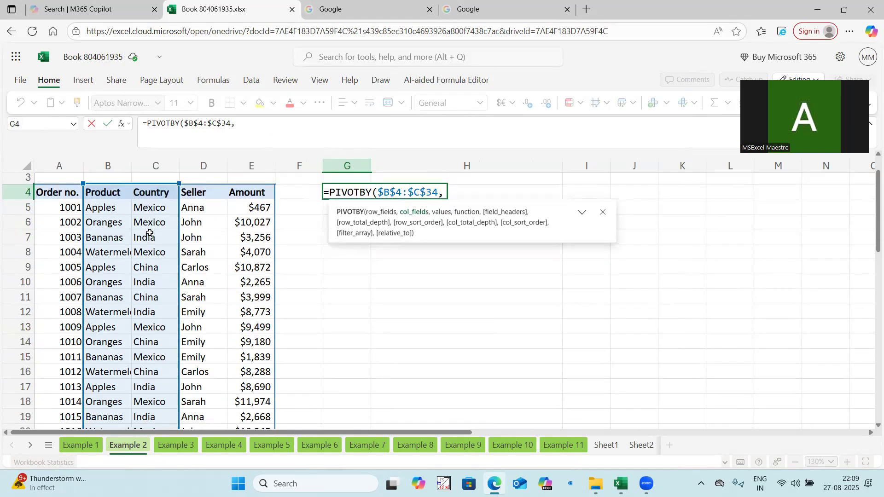
# Add the Seller range $D$4:$D$34 as the absolute column fields argument of the PIVOTBY formula.
pyautogui.click(203, 188)
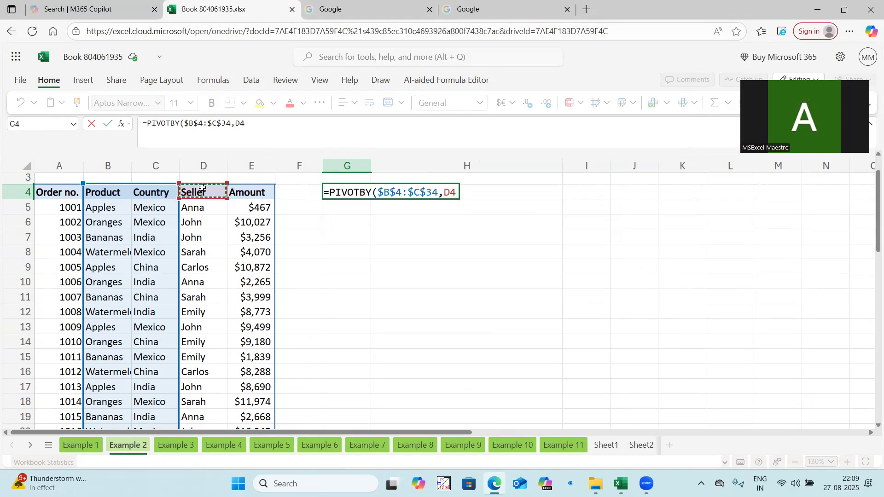
pyautogui.hotkey('ctrl', 'shift', 'Down')
pyautogui.press('F4')
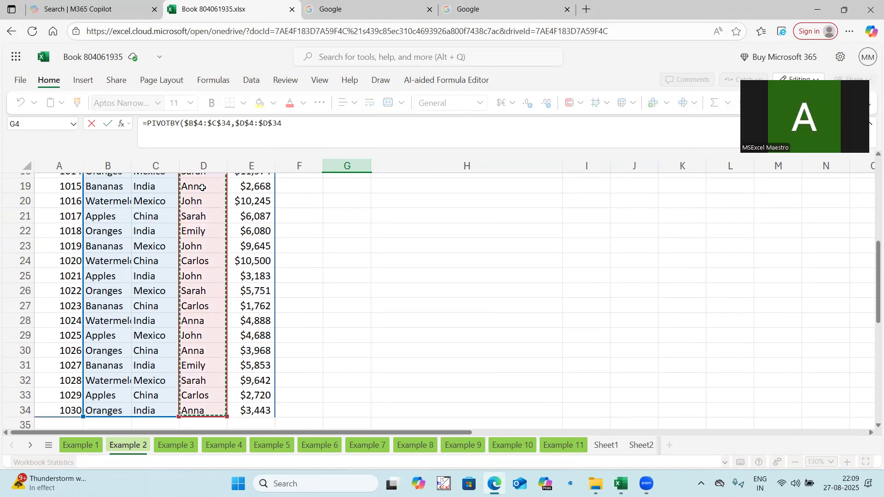
pyautogui.write(',')
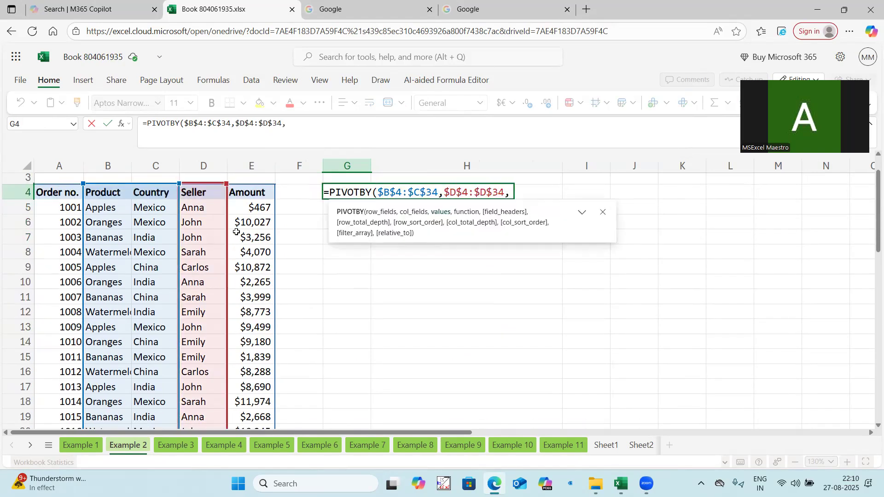
# Add the Amount range $E$4:$E$34 as the absolute values argument of the PIVOTBY formula.
pyautogui.click(255, 190)
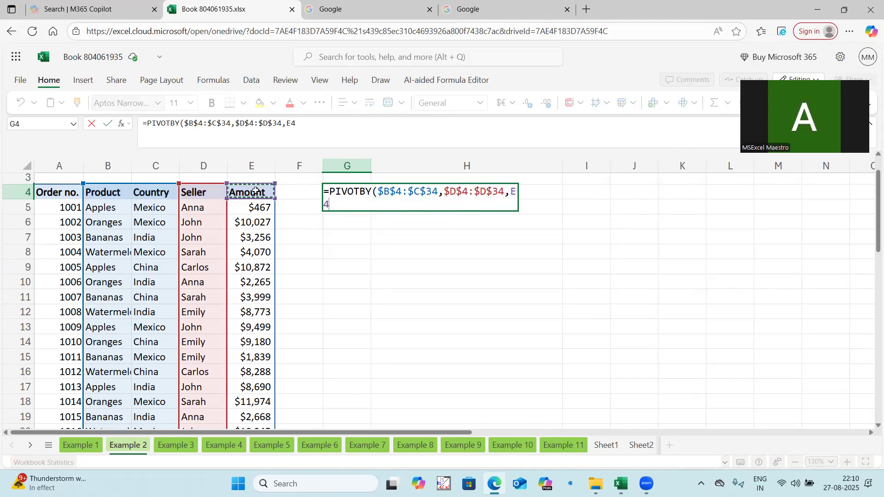
pyautogui.hotkey('ctrl', 'shift', 'Down')
pyautogui.press('F4')
pyautogui.write(',')
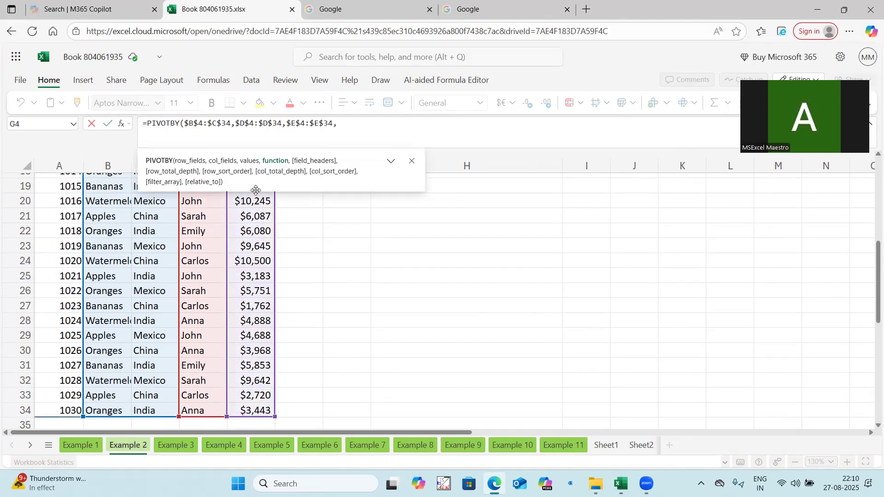
pyautogui.scroll(1, 444, 161)
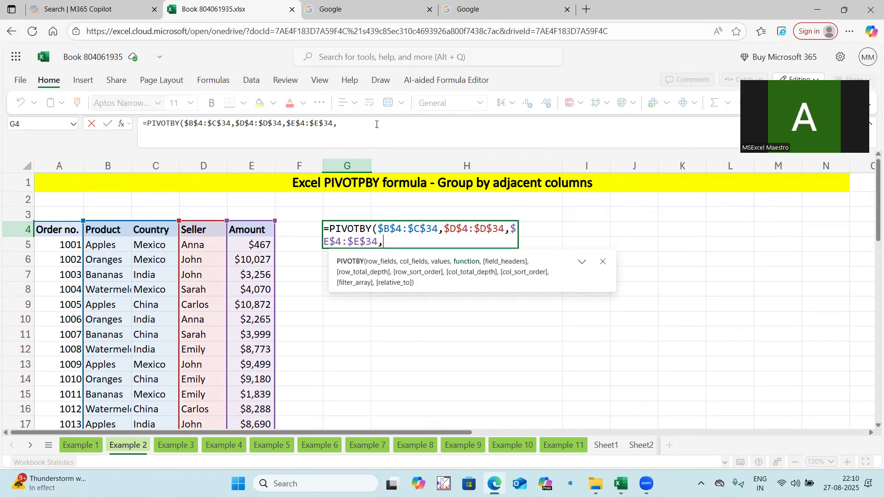
# Complete the PIVOTBY formula in G4 with SUM as the function and check the spilled result.
pyautogui.click(376, 124)
pyautogui.write('Sum')
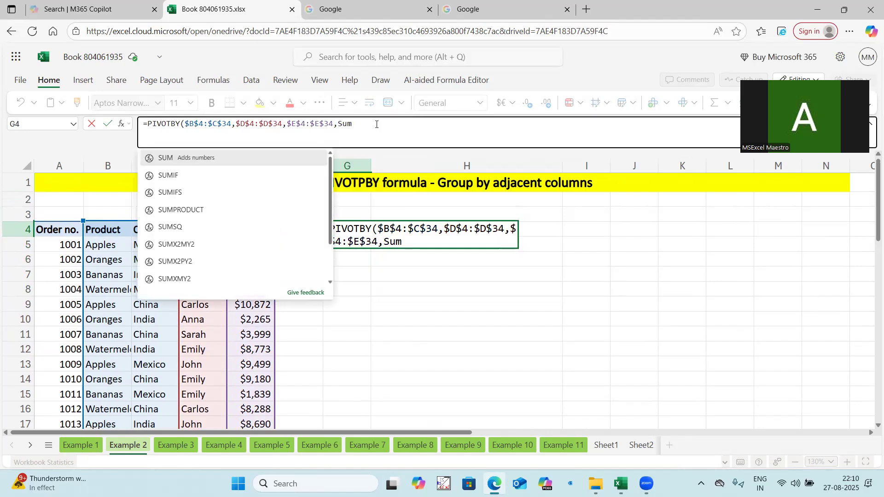
pyautogui.write(')')
pyautogui.press('Return')
pyautogui.scroll(-1, 458, 262)
pyautogui.scroll(1, 402, 286)
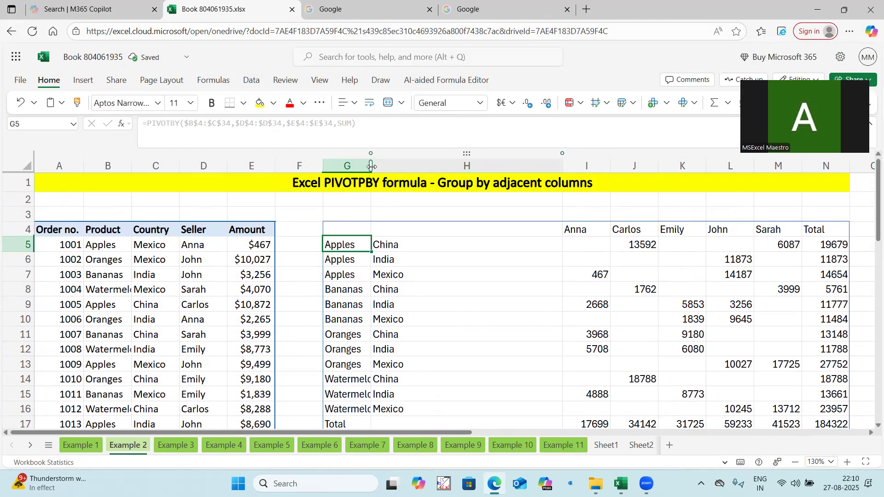
# Autofit column G to the product names and make the result's Total row, G17 to N17, bold.
pyautogui.doubleClick(372, 167)
pyautogui.scroll(-3, 368, 351)
pyautogui.moveTo(357, 304); pyautogui.dragTo(458, 310)
pyautogui.hotkey('ctrl', 'b')
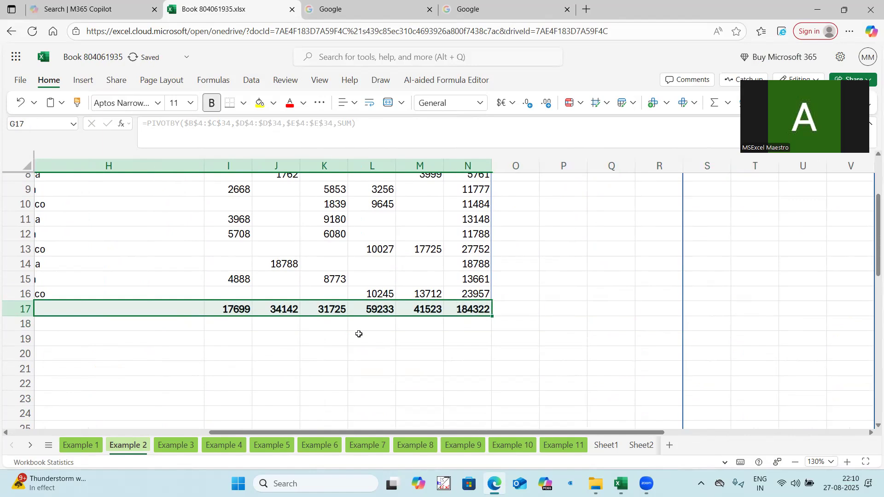
pyautogui.scroll(3, 359, 333)
pyautogui.hscroll(-4, 489, 323)
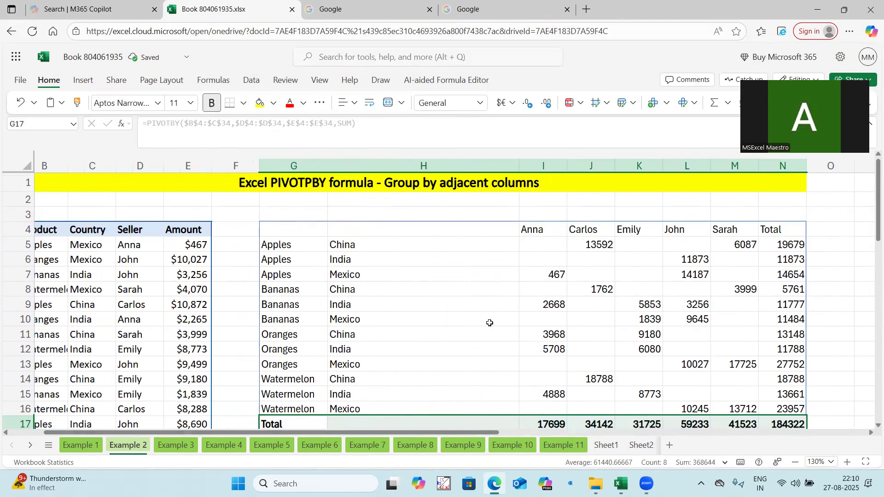
# Try to copy the source table's Product and Country headings into G4:H4 above the pivot result.
pyautogui.moveTo(306, 229); pyautogui.dragTo(788, 413)
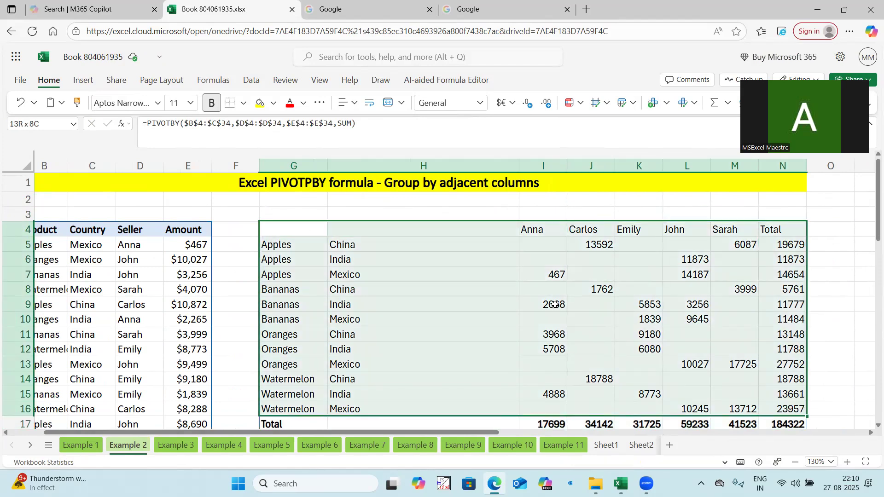
pyautogui.click(300, 247)
pyautogui.click(361, 247)
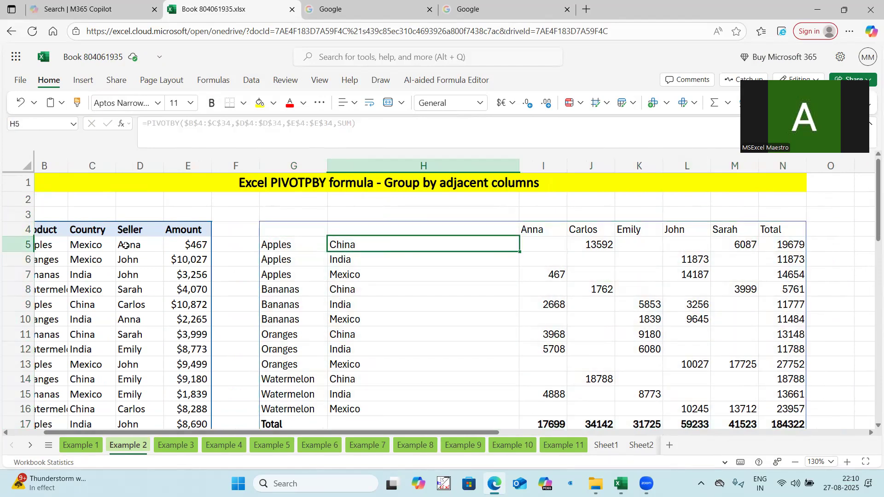
pyautogui.moveTo(46, 229); pyautogui.dragTo(88, 230)
pyautogui.hotkey('ctrl', 'c')
pyautogui.click(307, 230)
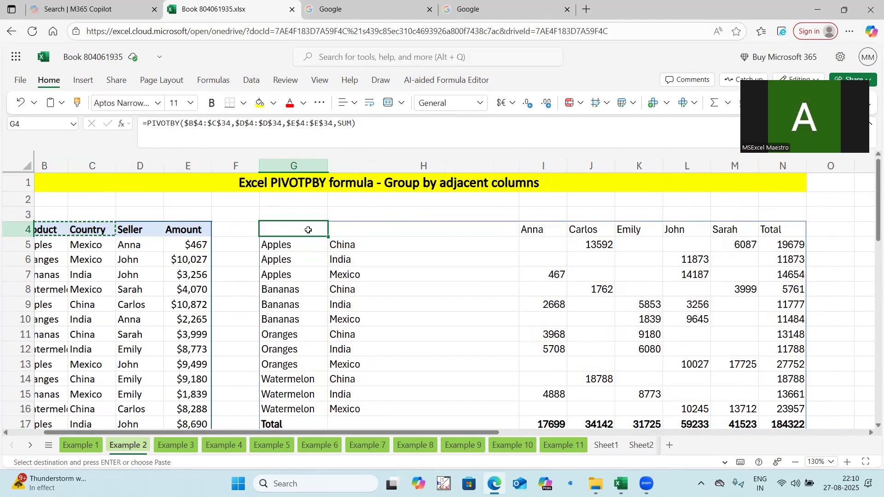
pyautogui.hotkey('ctrl', 'v')
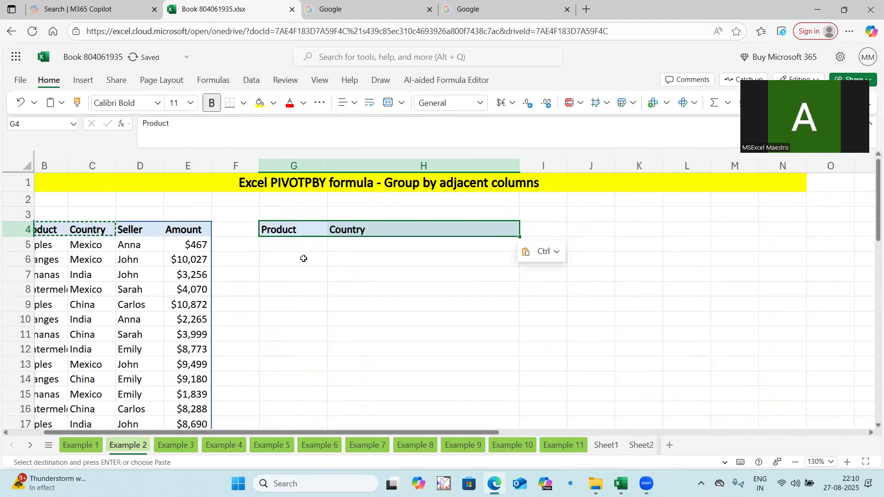
pyautogui.click(304, 258)
pyautogui.hotkey('ctrl', 'z')
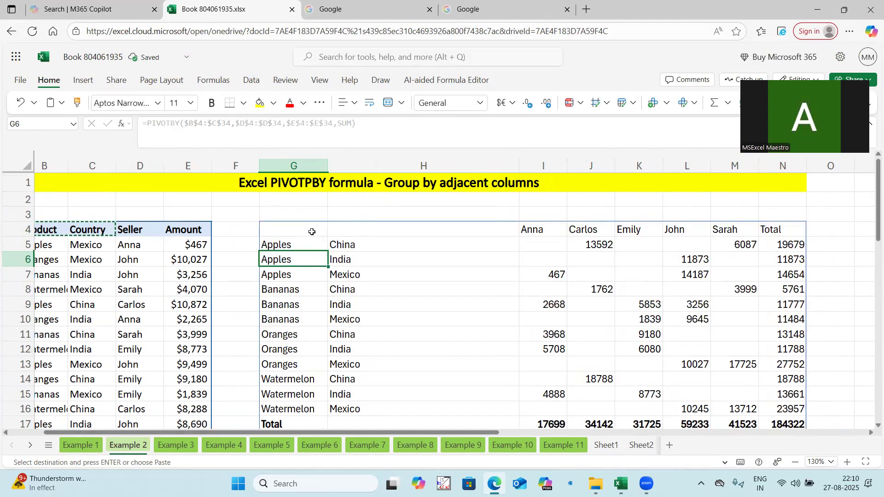
# Add a field_headers argument of 1 to the PIVOTBY formula in G4.
pyautogui.click(312, 232)
pyautogui.click(352, 130)
pyautogui.write(',')
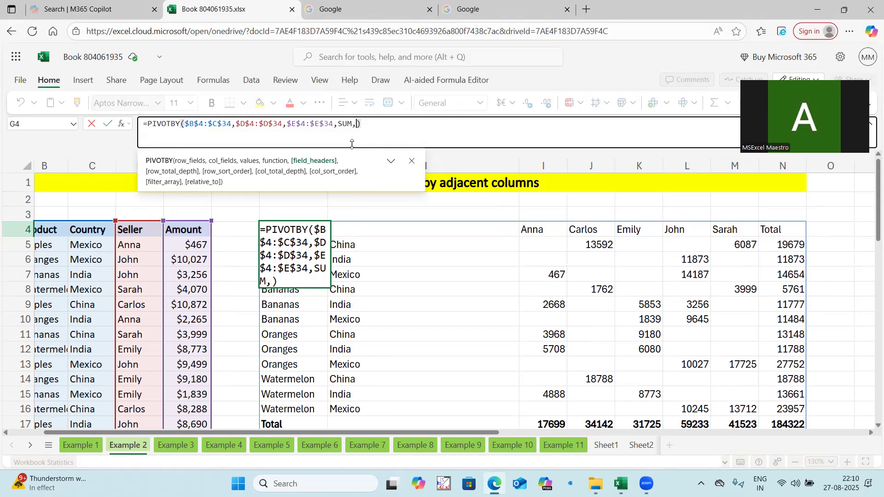
pyautogui.write('1')
pyautogui.press('Return')
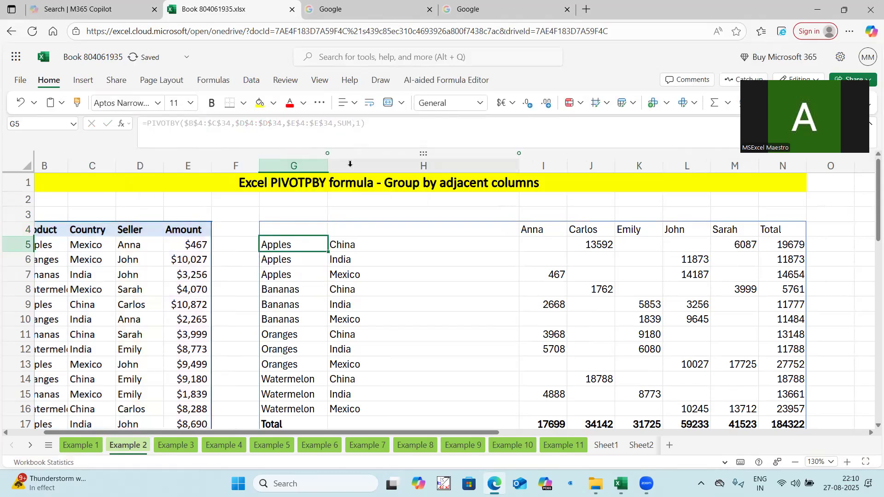
pyautogui.scroll(-1, 364, 316)
pyautogui.scroll(1, 323, 267)
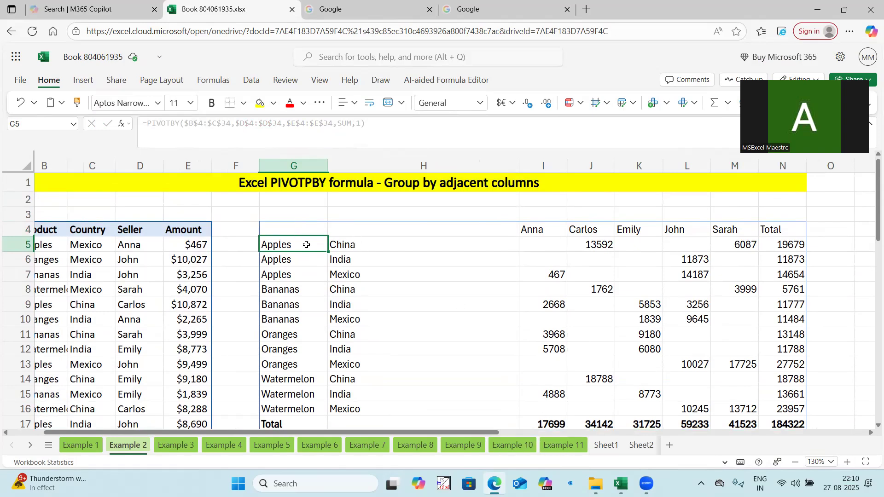
# Remove the function and field_headers arguments from the G4 formula, then re-enter sum followed by a comma.
pyautogui.click(308, 229)
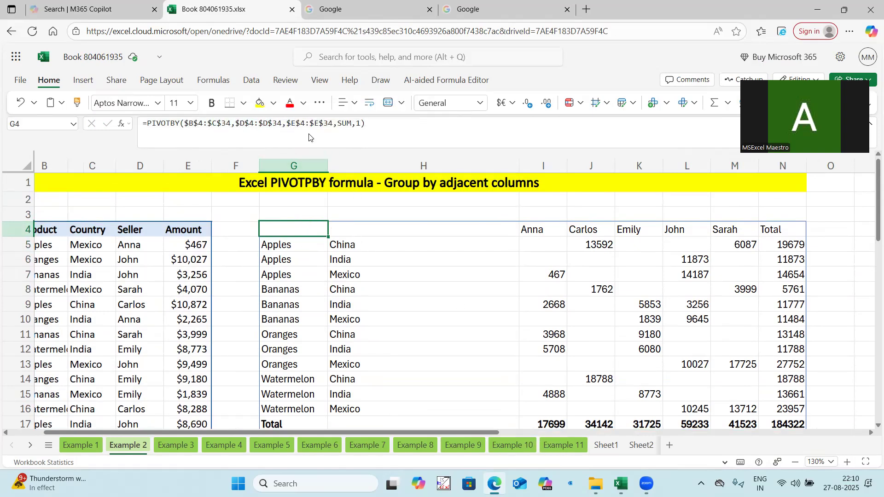
pyautogui.click(369, 123)
pyautogui.press('BackSpace')
pyautogui.press('BackSpace')
pyautogui.press('BackSpace')
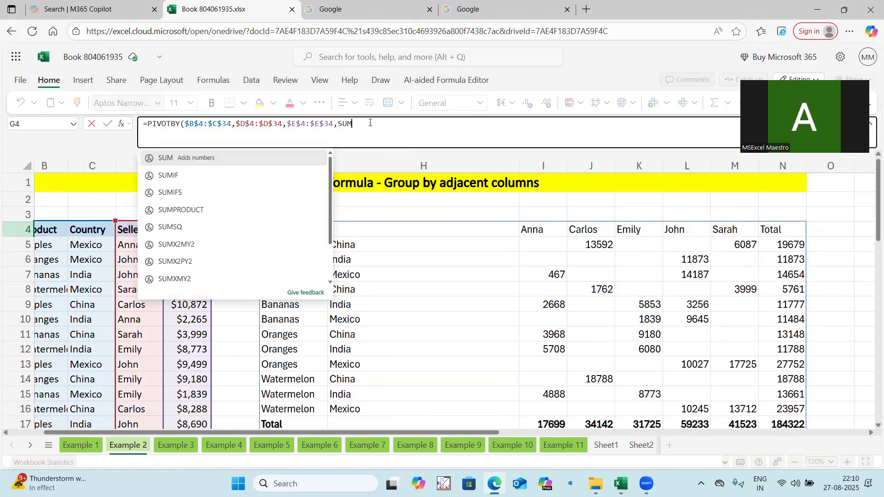
pyautogui.press('BackSpace')
pyautogui.press('BackSpace')
pyautogui.press('BackSpace')
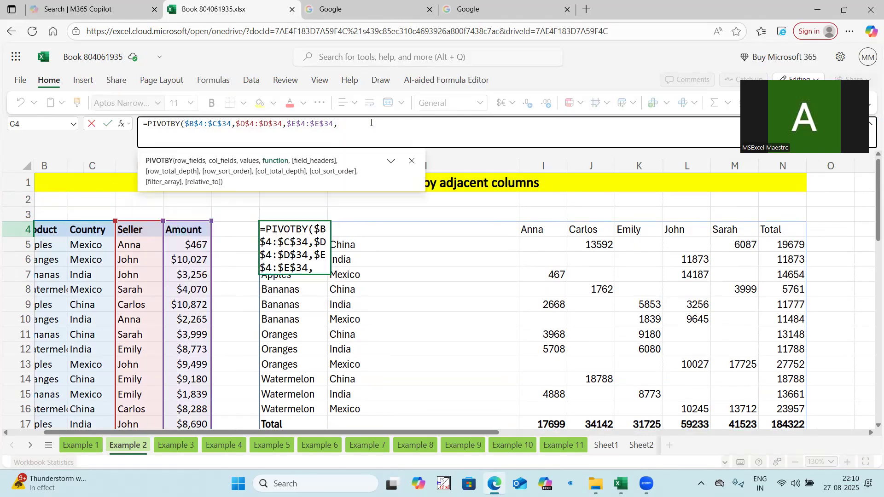
pyautogui.press('BackSpace')
pyautogui.click(411, 161)
pyautogui.click(144, 156)
pyautogui.write(',sum')
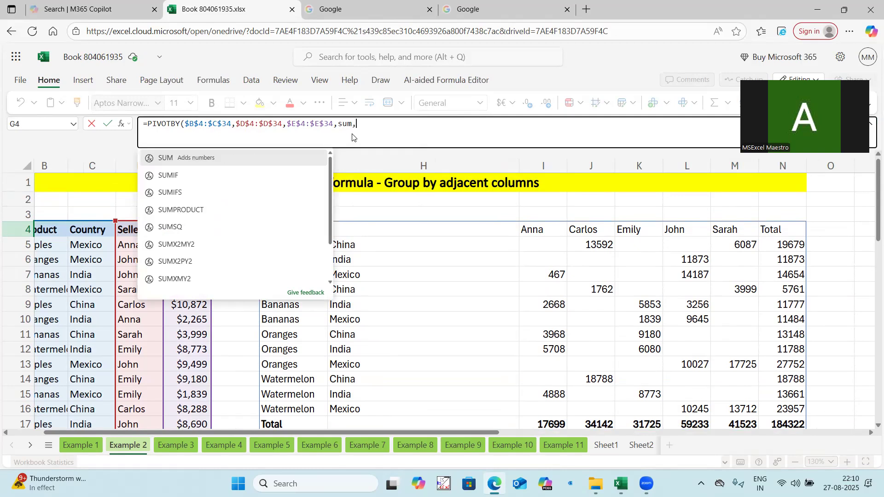
pyautogui.write(',')
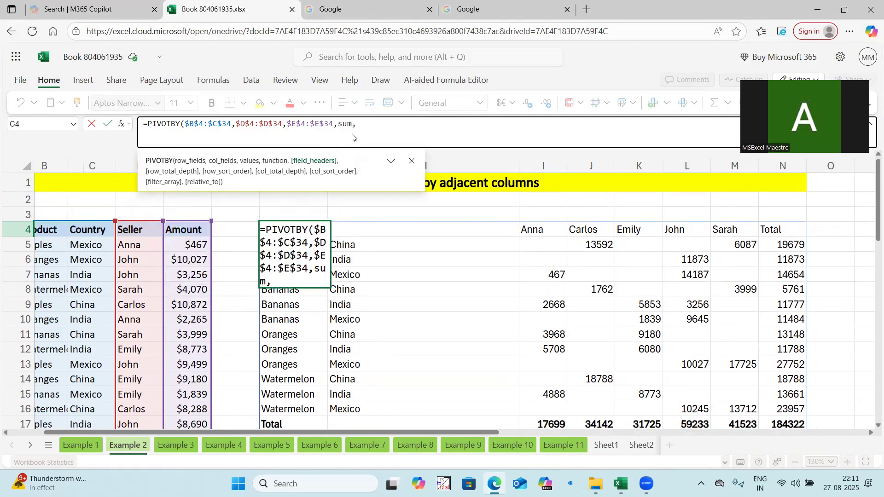
# Read the description of the field_headers argument and complete the PIVOTBY formula with field_headers set to 3.
pyautogui.click(391, 162)
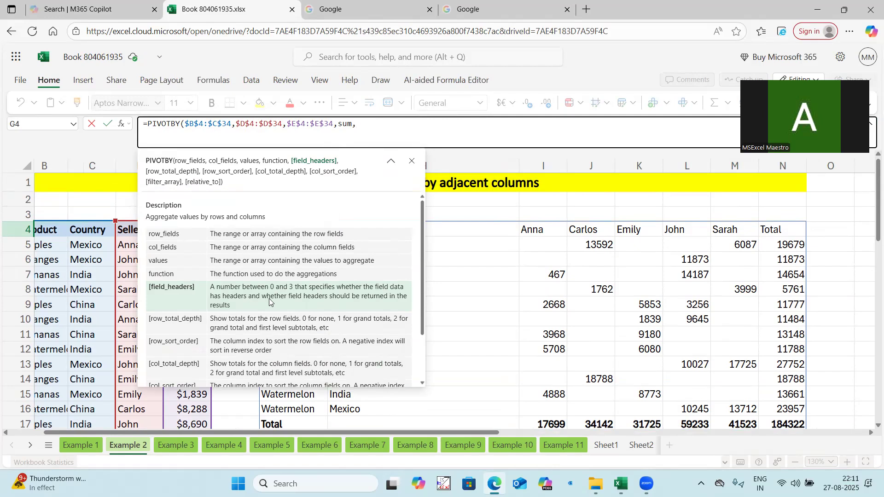
pyautogui.click(411, 160)
pyautogui.write('3)')
pyautogui.press('Return')
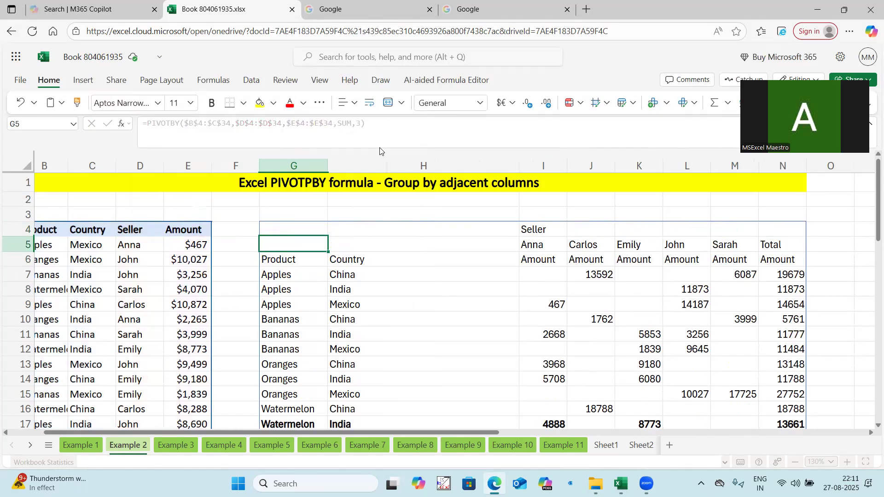
# Make the Product and Country headings in G6:H6 of the pivot result bold.
pyautogui.click(541, 229)
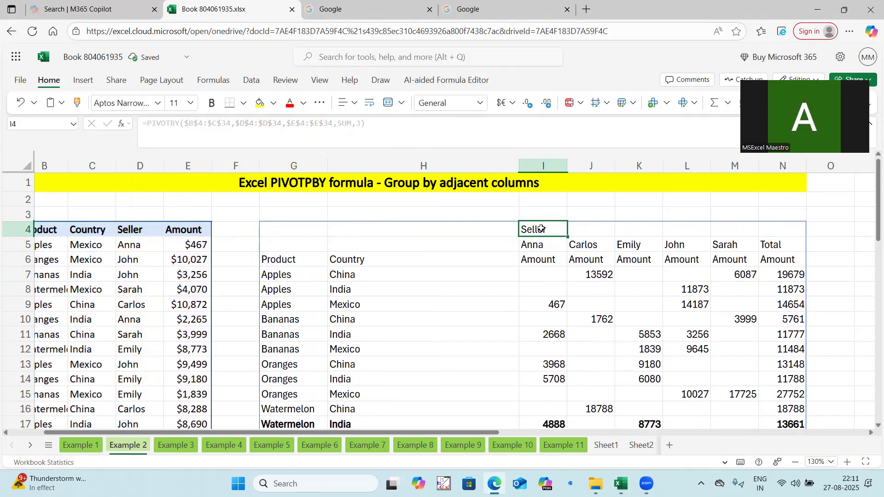
pyautogui.moveTo(283, 259); pyautogui.dragTo(361, 259)
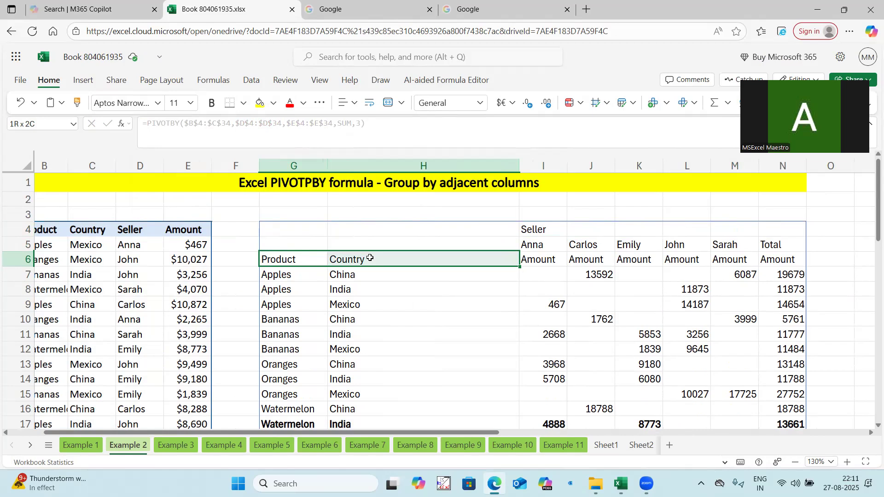
pyautogui.hotkey('ctrl', 'b')
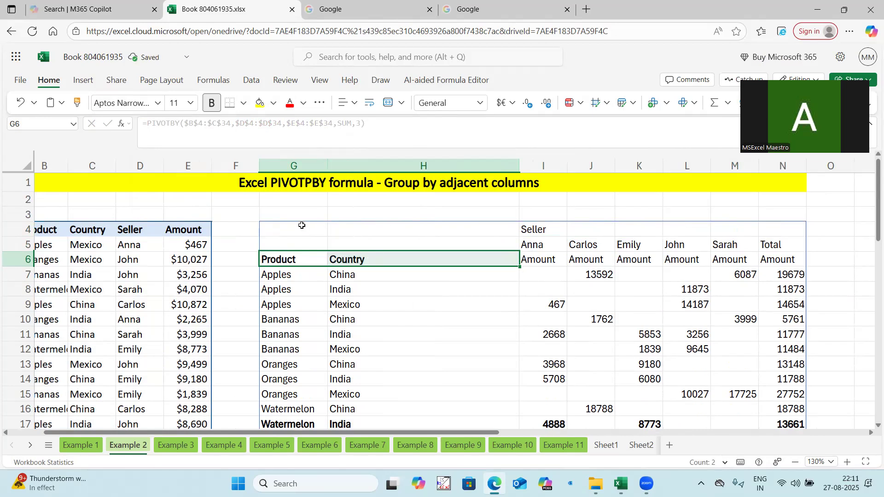
# Try the PIVOTBY formula in G4 without its field_headers argument, then undo that change.
pyautogui.click(301, 226)
pyautogui.click(360, 124)
pyautogui.press('Delete')
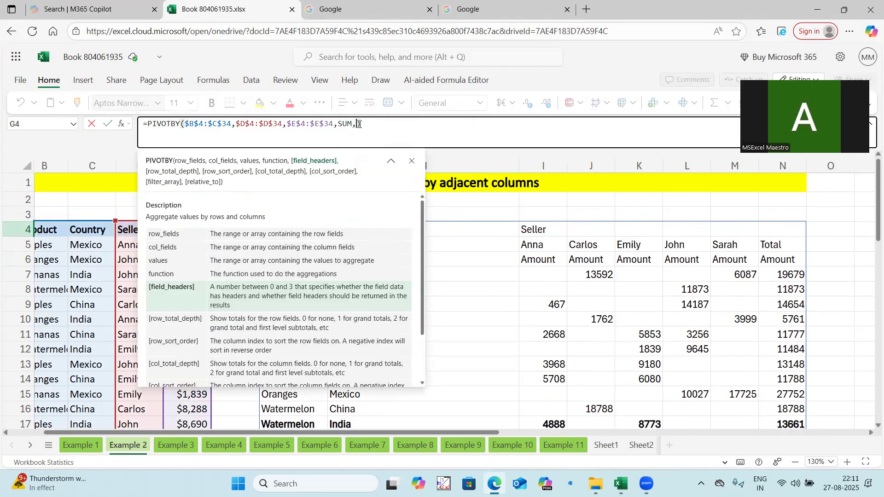
pyautogui.press('BackSpace')
pyautogui.write('()')
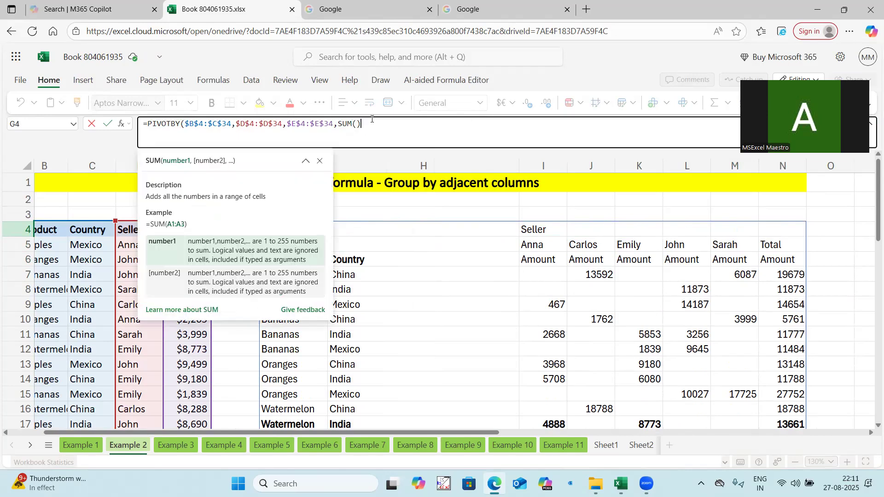
pyautogui.press('BackSpace')
pyautogui.press('BackSpace')
pyautogui.write(')')
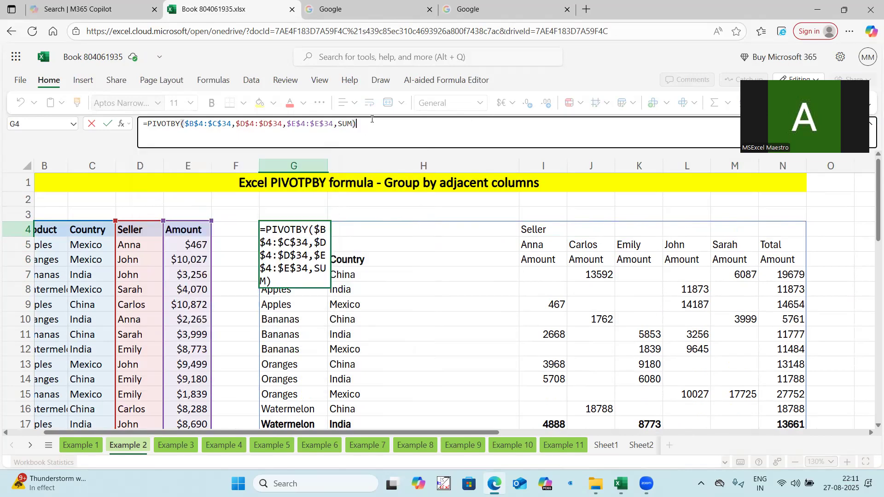
pyautogui.press('Return')
pyautogui.hotkey('ctrl', 'z')
# Make the seller names and Total heading in I5:N5 of the pivot result bold.
pyautogui.moveTo(305, 258); pyautogui.dragTo(460, 261)
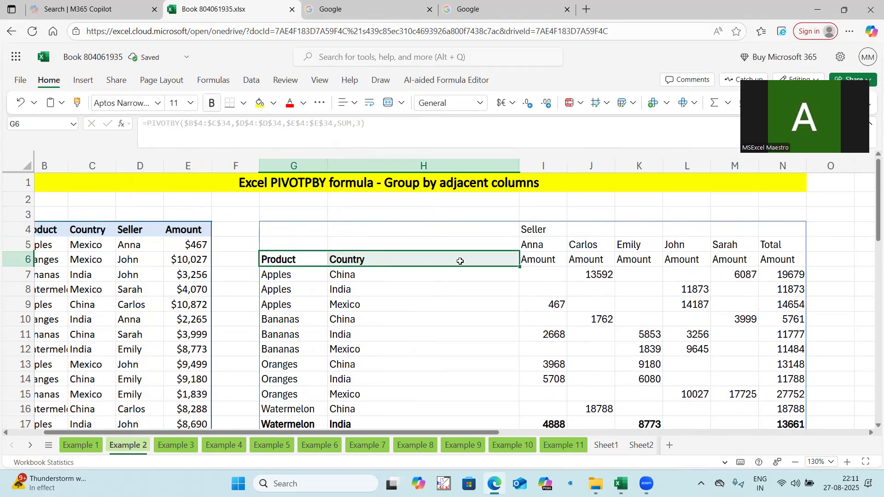
pyautogui.moveTo(522, 245); pyautogui.dragTo(783, 248)
pyautogui.click(212, 102)
pyautogui.moveTo(309, 256); pyautogui.dragTo(343, 257)
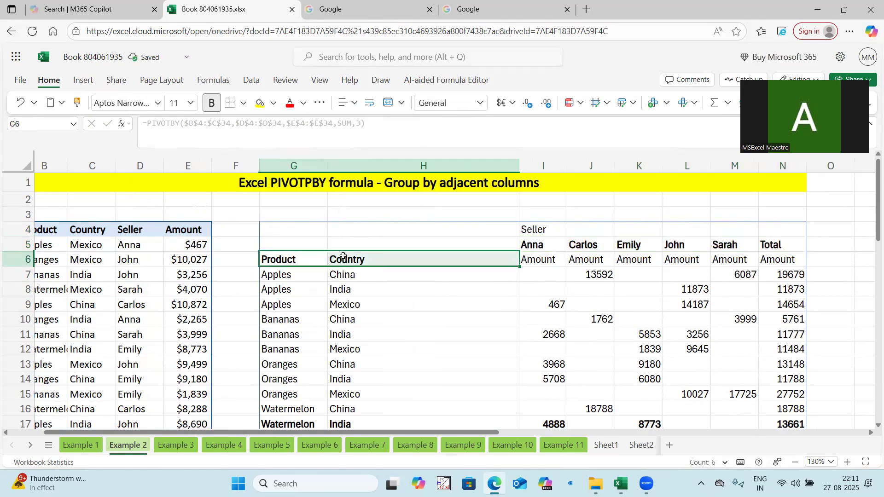
# Make the Total row in G19:N19 of the pivot result bold.
pyautogui.scroll(-3, 343, 257)
pyautogui.moveTo(302, 338); pyautogui.dragTo(779, 335)
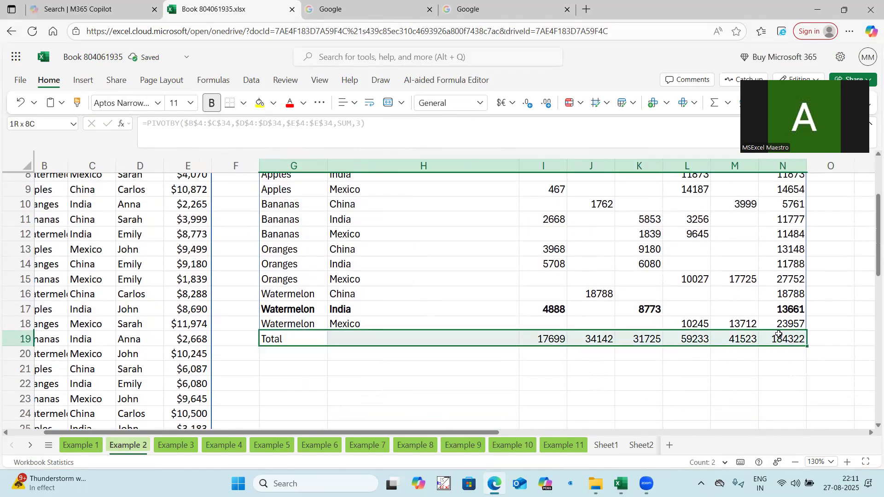
pyautogui.hotkey('ctrl', 'b')
pyautogui.scroll(3, 371, 316)
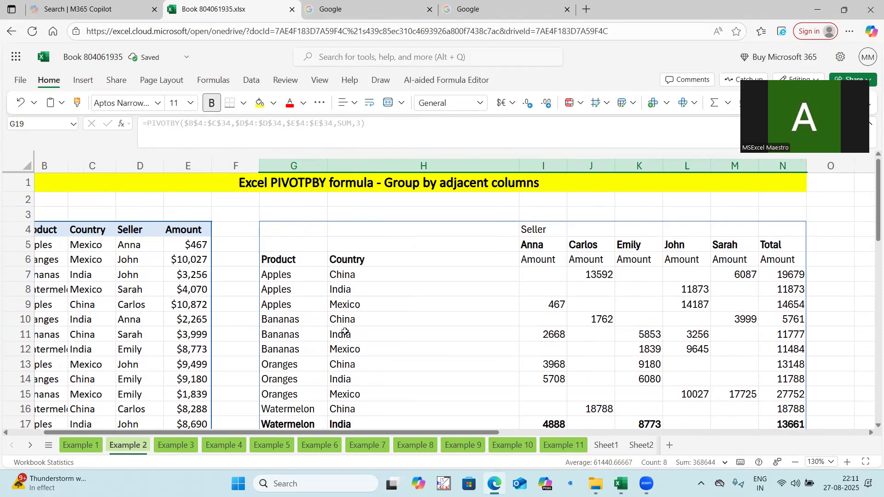
# Switch to the Example 3 sheet and start a PIVOTBY formula in G3.
pyautogui.click(185, 445)
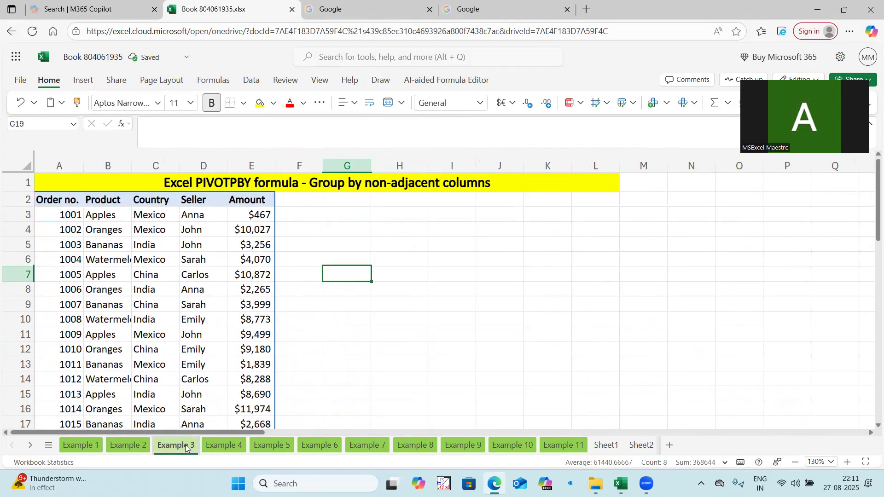
pyautogui.click(327, 185)
pyautogui.click(328, 219)
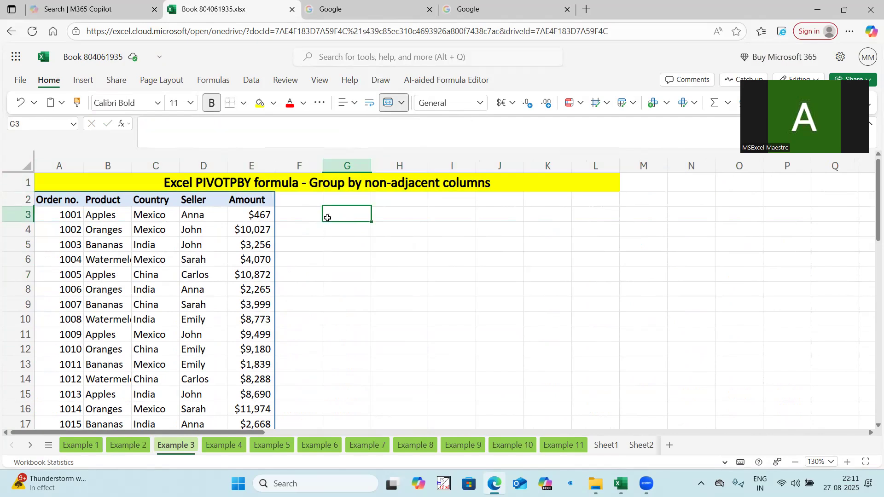
pyautogui.write('=pivot')
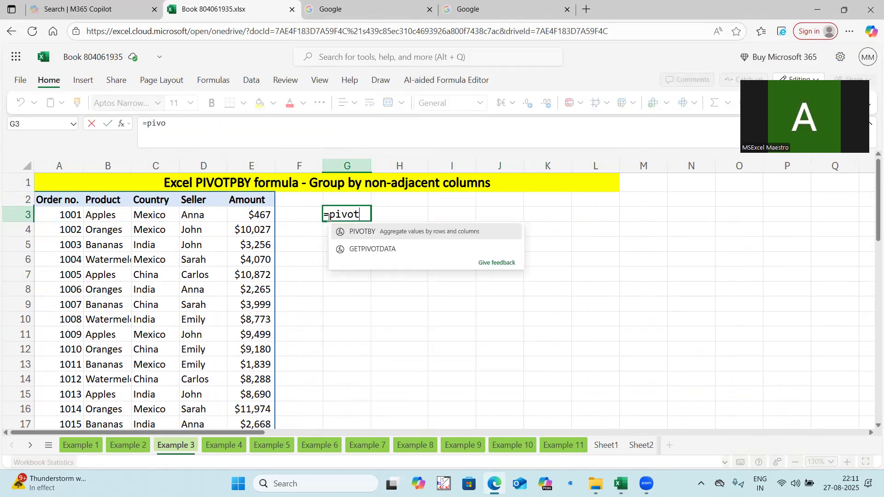
pyautogui.press('Tab')
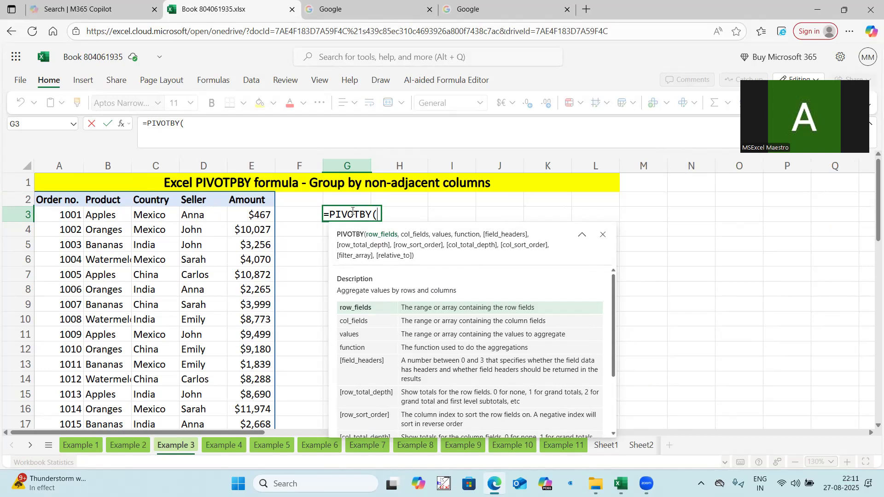
# Enter CHOOSECOLS($B$2:$D$32,1,3) as row_fields to group by the Product and Seller columns.
pyautogui.write('choose')
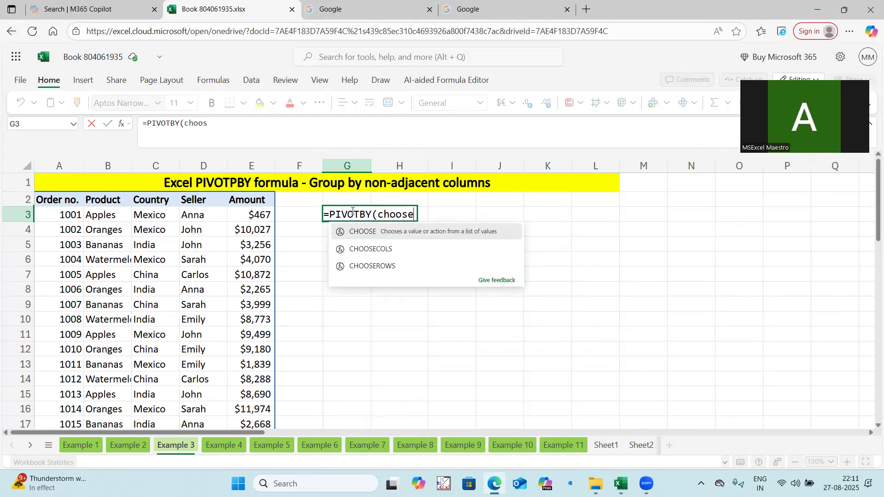
pyautogui.doubleClick(371, 249)
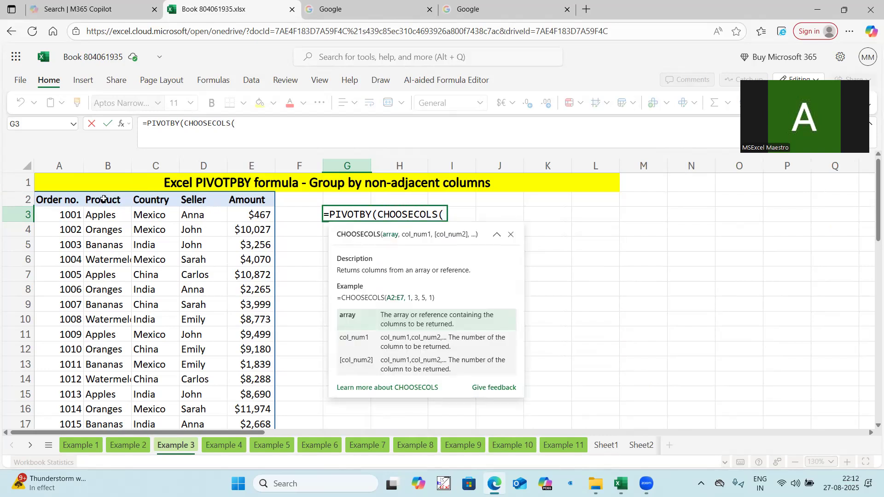
pyautogui.moveTo(106, 199); pyautogui.dragTo(192, 199)
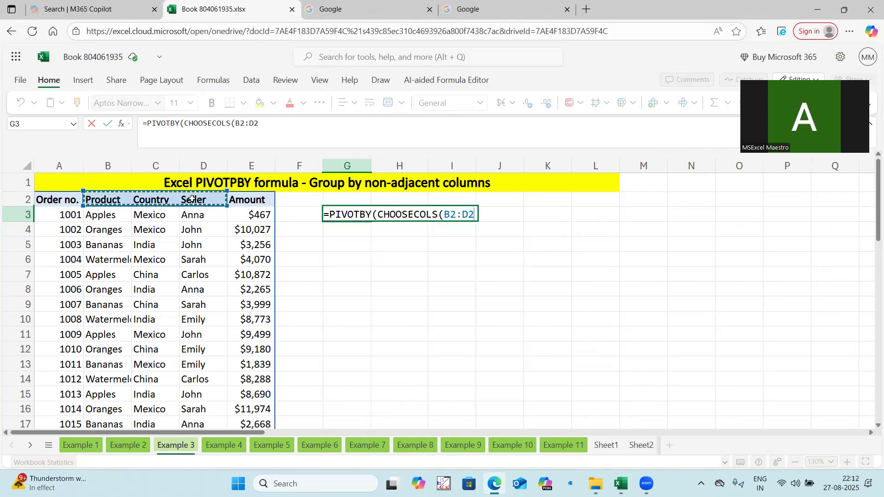
pyautogui.hotkey('ctrl', 'shift', 'Down')
pyautogui.press('F4')
pyautogui.write(',1,3')
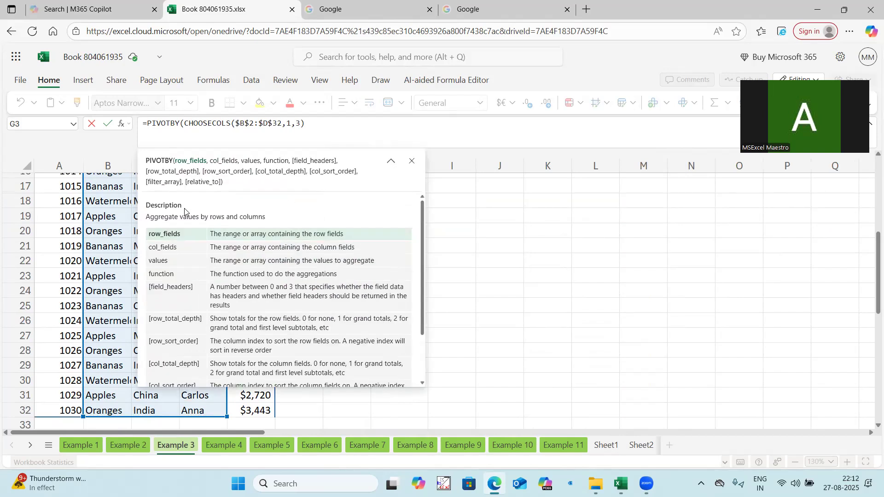
pyautogui.click(341, 124)
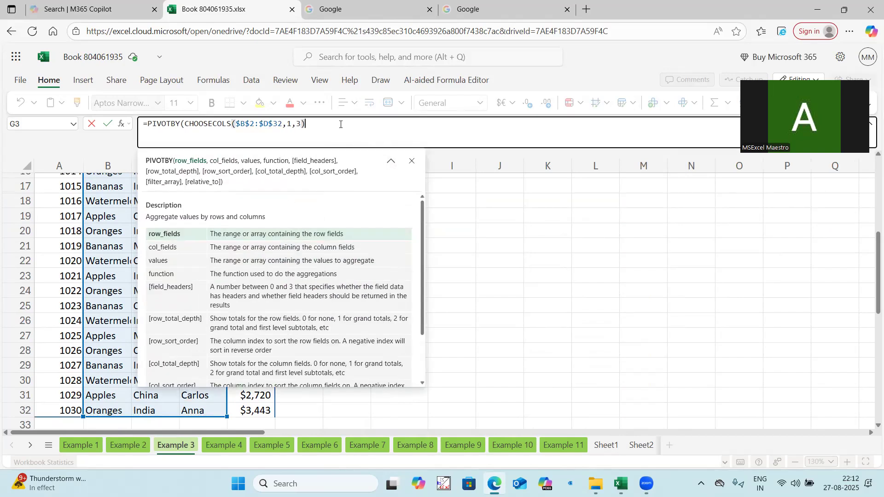
pyautogui.write(',')
# Set col_fields to the Country column as the absolute range $C$2:$C$32.
pyautogui.click(412, 161)
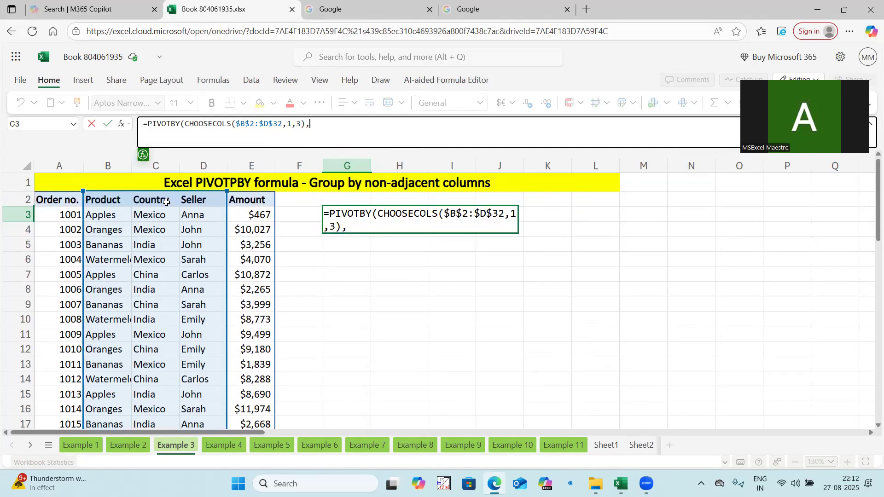
pyautogui.moveTo(166, 202); pyautogui.dragTo(156, 332)
pyautogui.press('F4')
pyautogui.write(',')
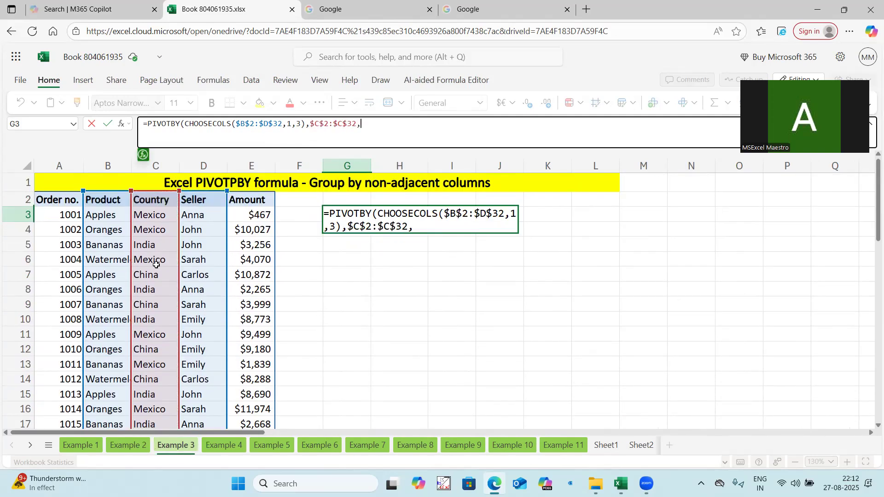
# Complete the PIVOTBY formula with the Amount column $E$2:$E$32 as values and SUM as the function.
pyautogui.click(143, 156)
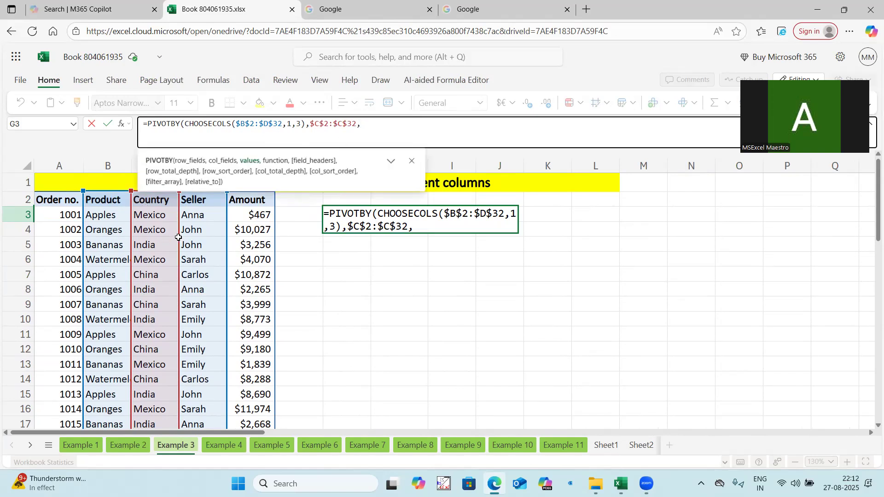
pyautogui.moveTo(244, 203); pyautogui.dragTo(256, 377)
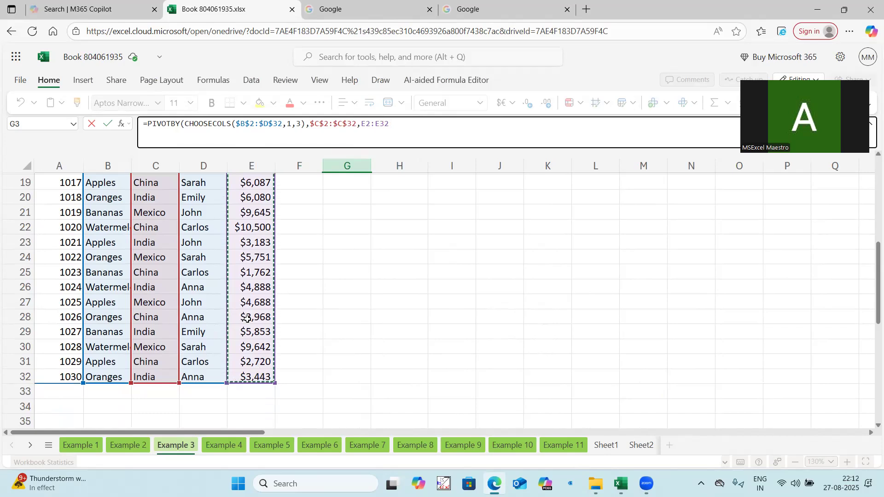
pyautogui.press('F4')
pyautogui.scroll(6, 247, 319)
pyautogui.write(',sum)')
pyautogui.press('Return')
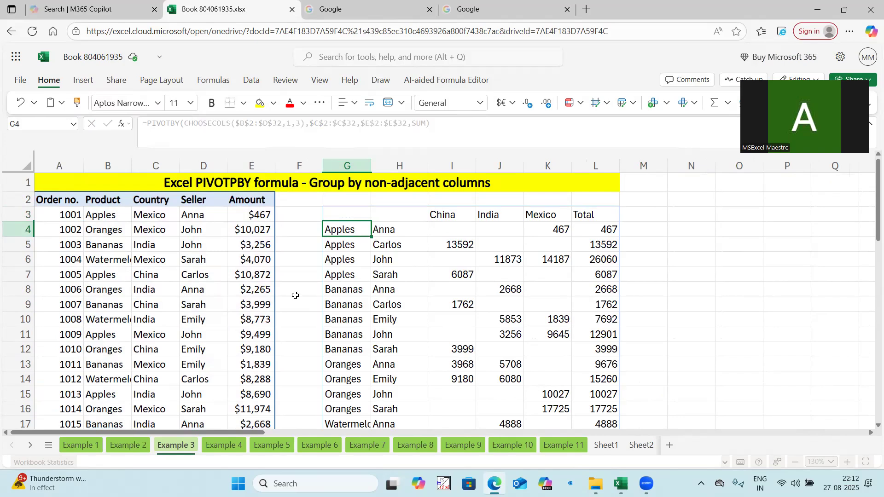
# Examine the country headings in row 3 and the Product and Seller row labels of the pivot result.
pyautogui.scroll(-1, 410, 233)
pyautogui.scroll(-3, 410, 233)
pyautogui.scroll(4, 355, 230)
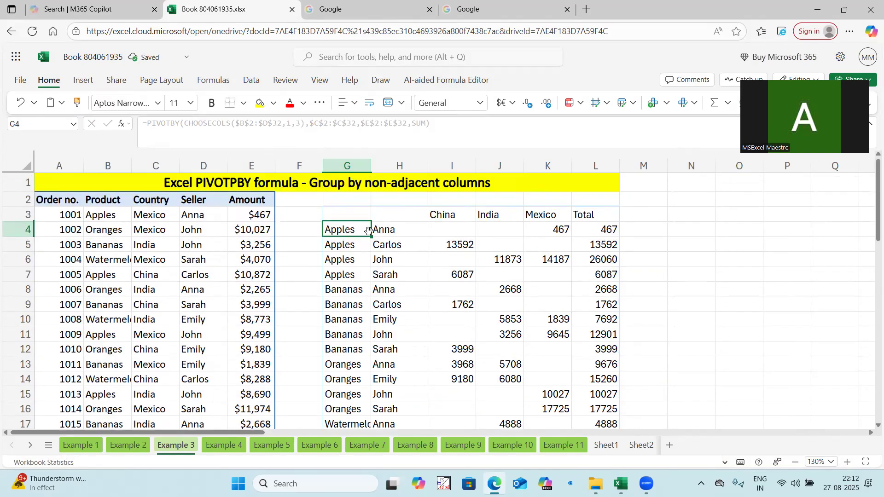
pyautogui.moveTo(352, 215); pyautogui.dragTo(619, 219)
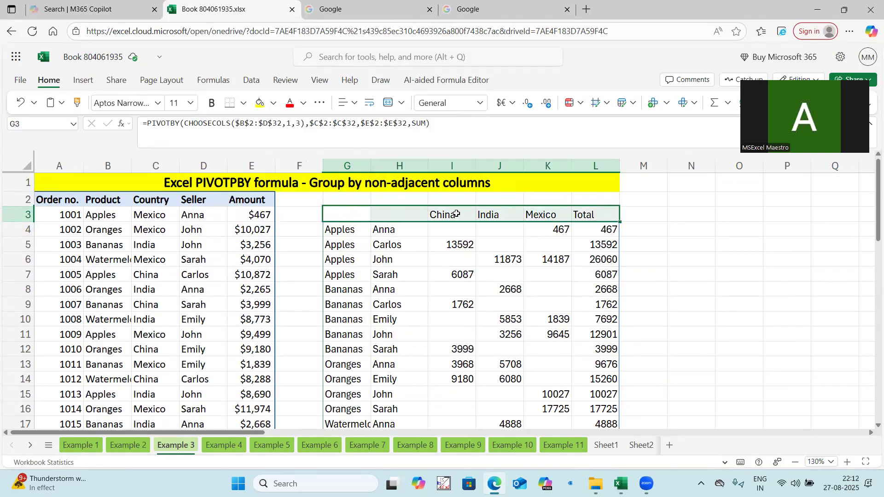
pyautogui.moveTo(454, 215); pyautogui.dragTo(561, 214)
pyautogui.moveTo(345, 232); pyautogui.dragTo(372, 406)
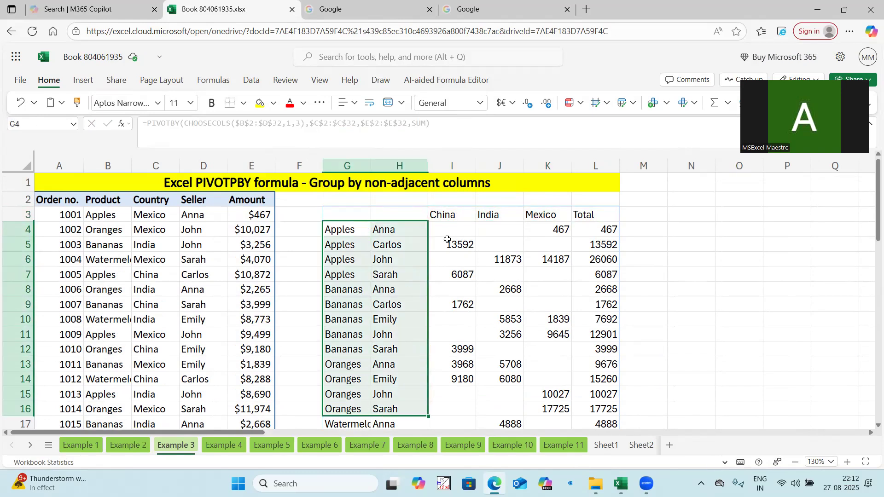
pyautogui.scroll(-3, 481, 324)
pyautogui.scroll(3, 482, 325)
pyautogui.click(482, 307)
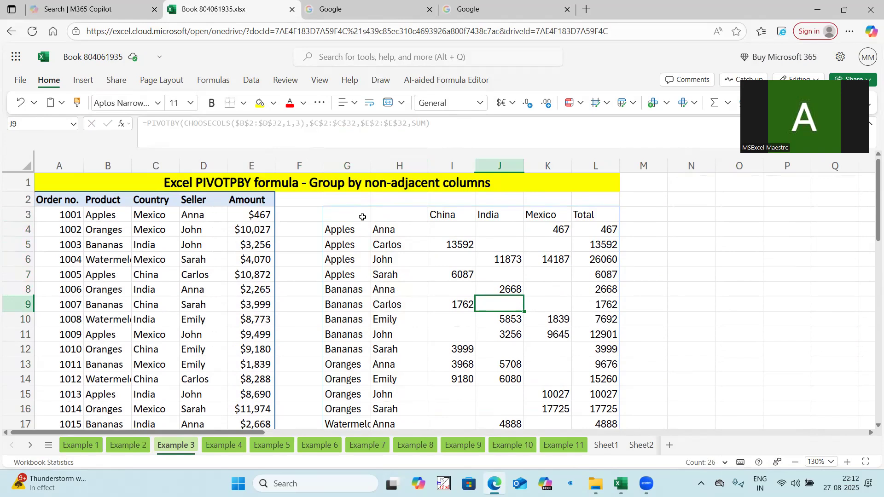
pyautogui.click(353, 217)
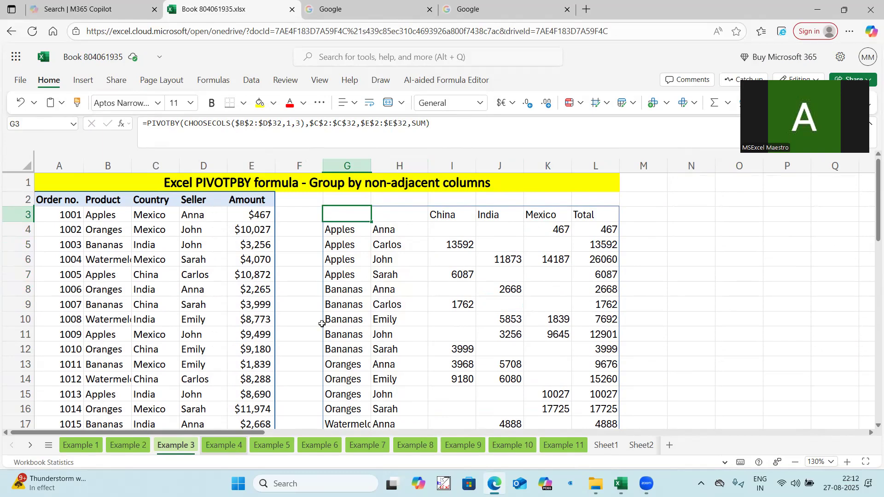
# Switch to the Example 4 sheet and clear the existing pivot result in I4:O13.
pyautogui.click(233, 444)
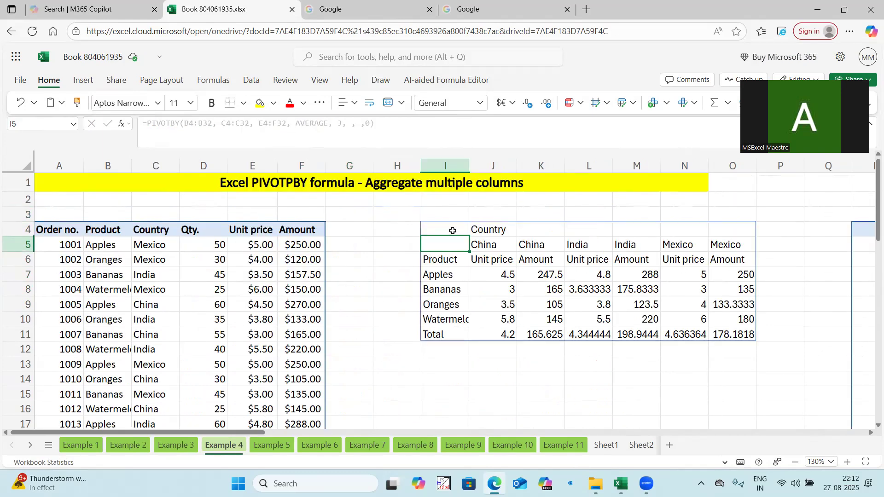
pyautogui.moveTo(445, 229); pyautogui.dragTo(720, 361)
pyautogui.press('Delete')
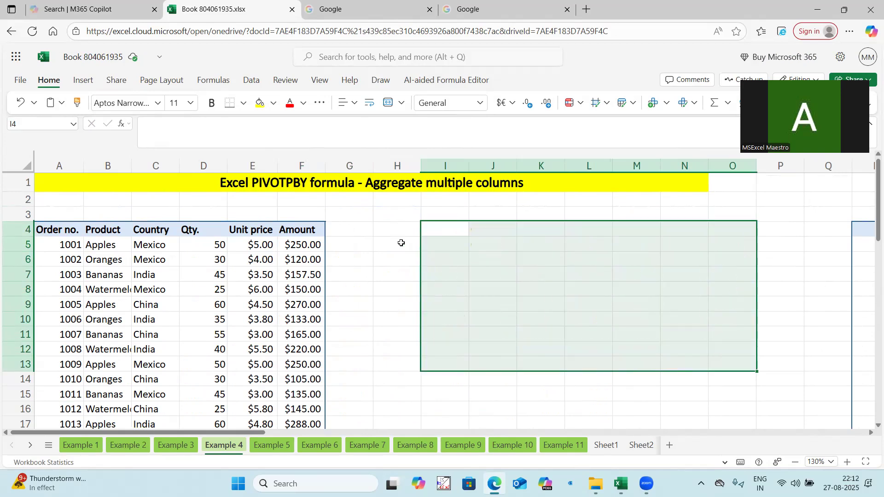
# Start a PIVOTBY formula in H5 with the absolute range $B$4:$C$34 as row_fields.
pyautogui.click(400, 243)
pyautogui.write('=pivot')
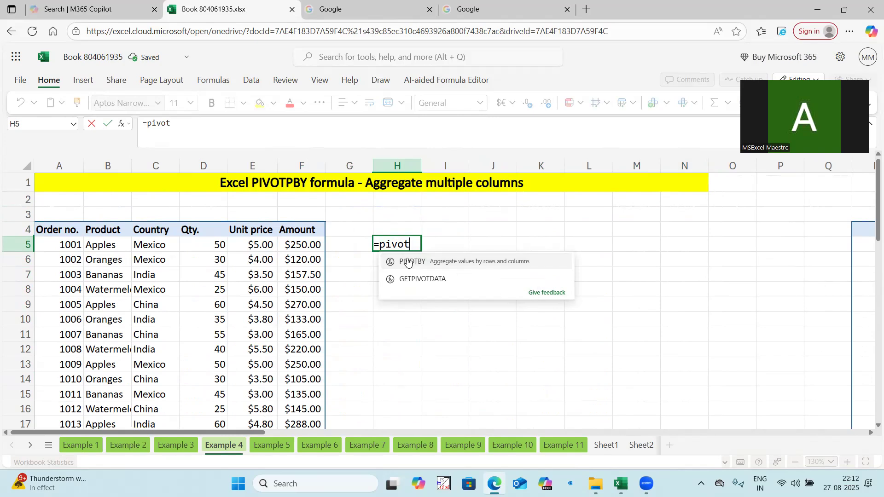
pyautogui.click(407, 259)
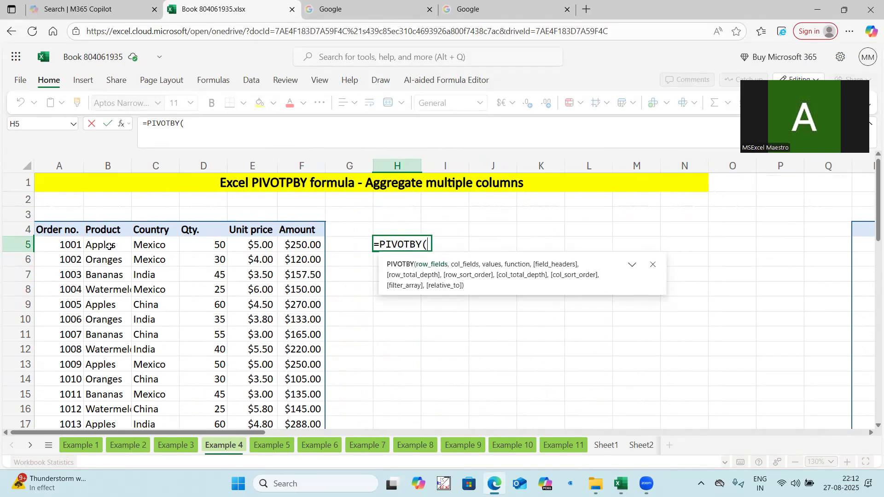
pyautogui.moveTo(106, 231); pyautogui.dragTo(152, 230)
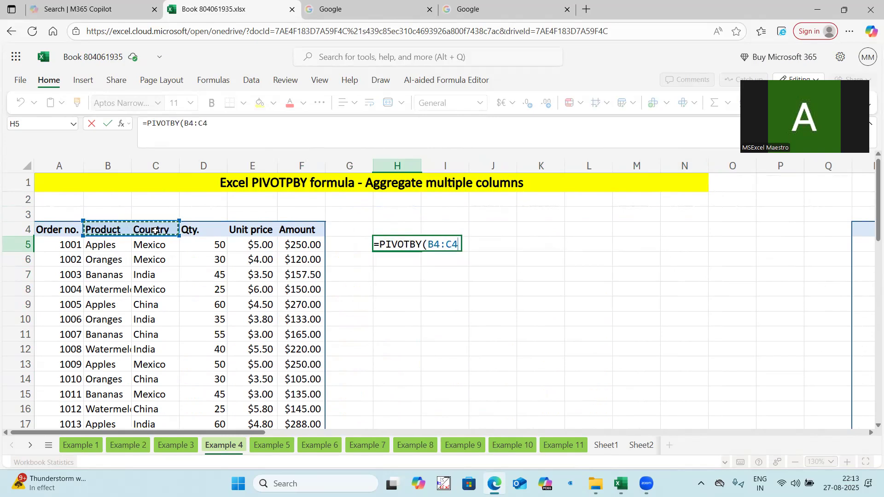
pyautogui.hotkey('ctrl', 'shift', 'Down')
pyautogui.press('F4')
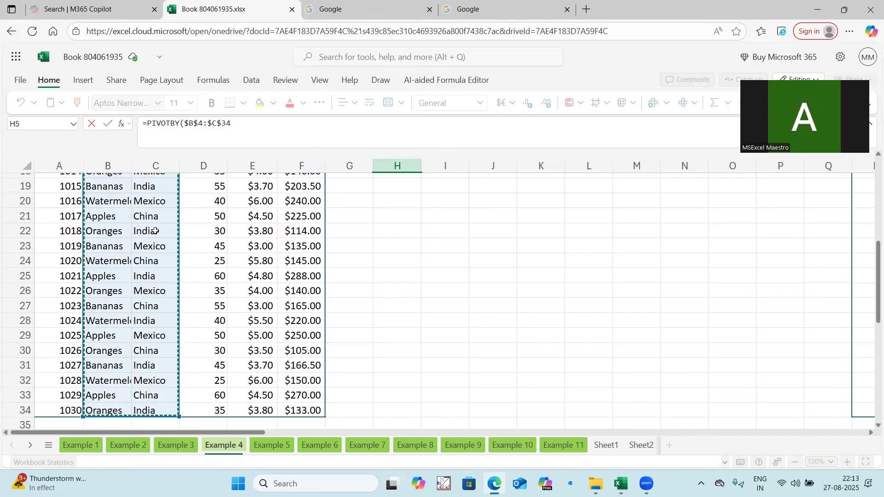
pyautogui.write(',')
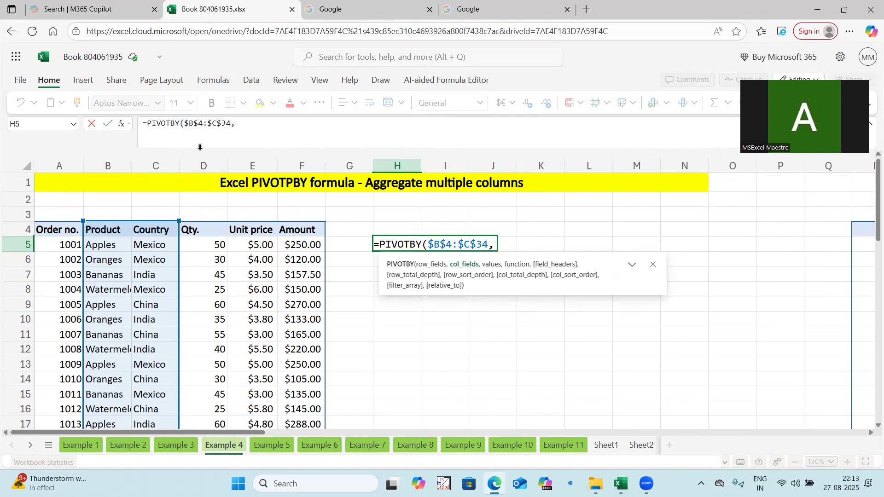
# Narrow the row_fields range of the PIVOTBY formula in H5 to the Product column, $B$4:$B$34.
pyautogui.click(217, 138)
pyautogui.press('BackSpace')
pyautogui.write('B')
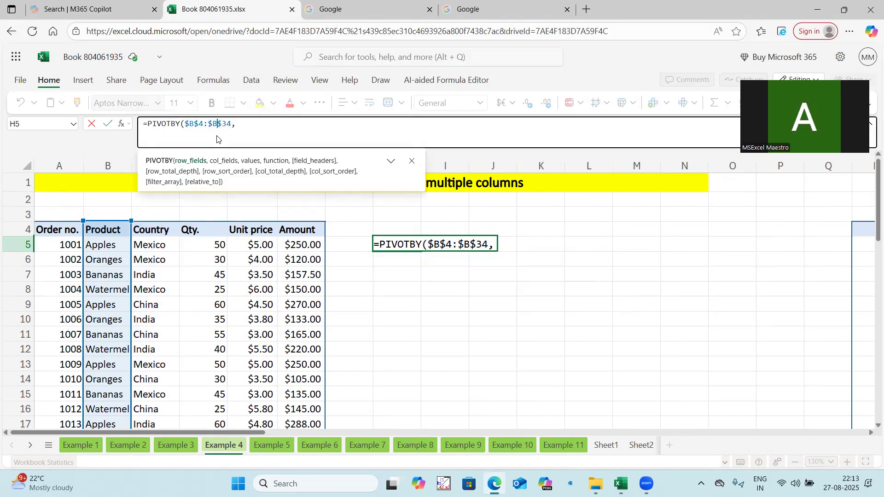
# Add the Country column as the formula's col_fields with the absolute range $C$4:$C$34.
pyautogui.click(154, 231)
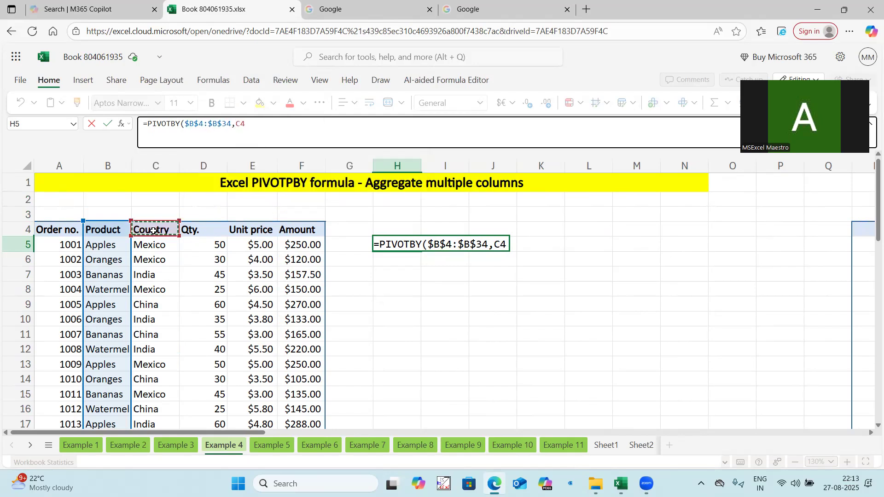
pyautogui.write(':C34')
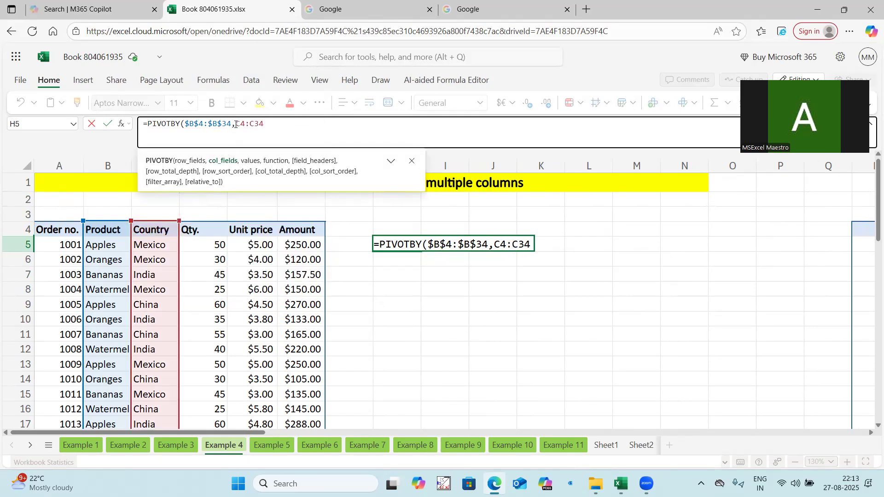
pyautogui.moveTo(236, 124); pyautogui.dragTo(260, 123)
pyautogui.press('F4')
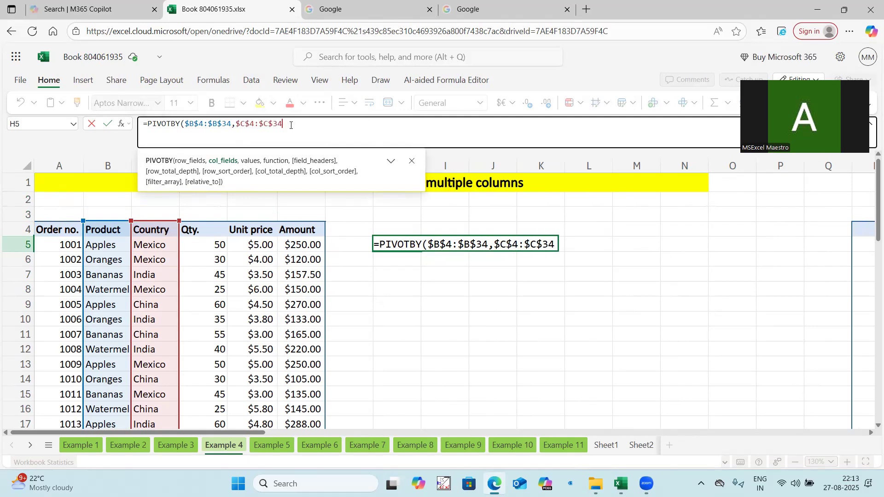
pyautogui.write(',')
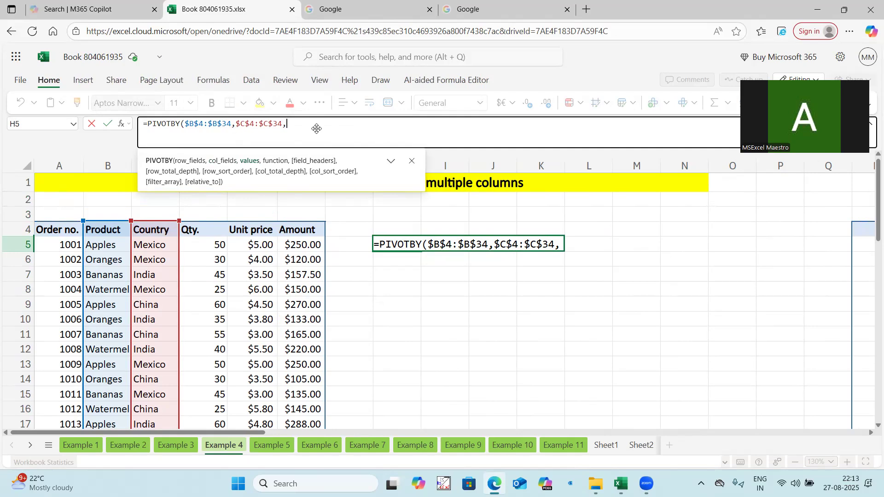
# Try Hstack(Sum,Count) as the values argument, and copy the expression before removing it from the formula.
pyautogui.write('H')
pyautogui.press('BackSpace')
pyautogui.write('H')
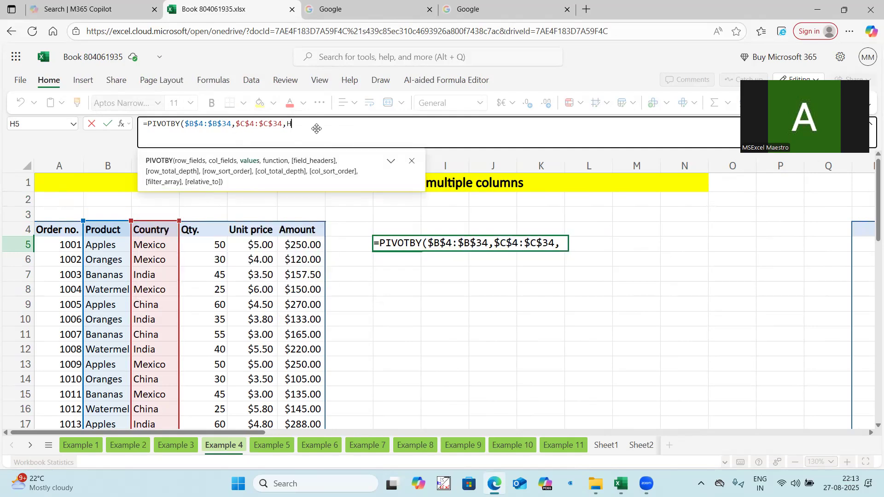
pyautogui.write('stack(S')
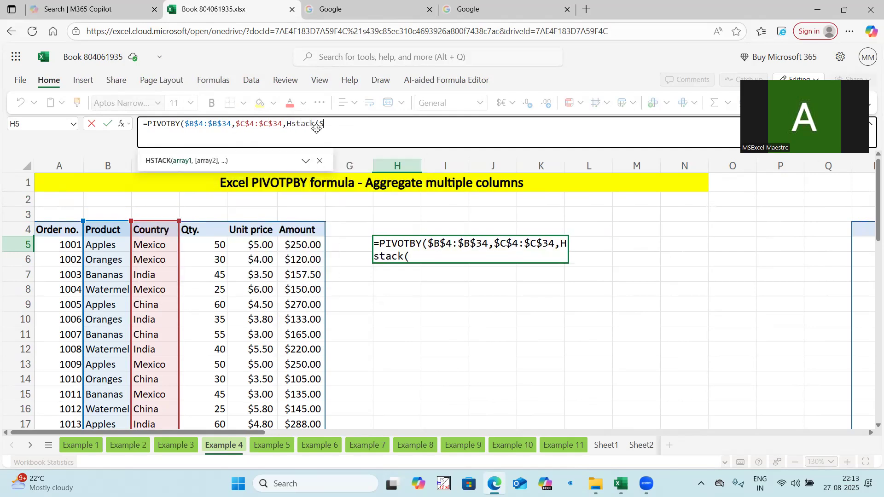
pyautogui.write('um,Count)')
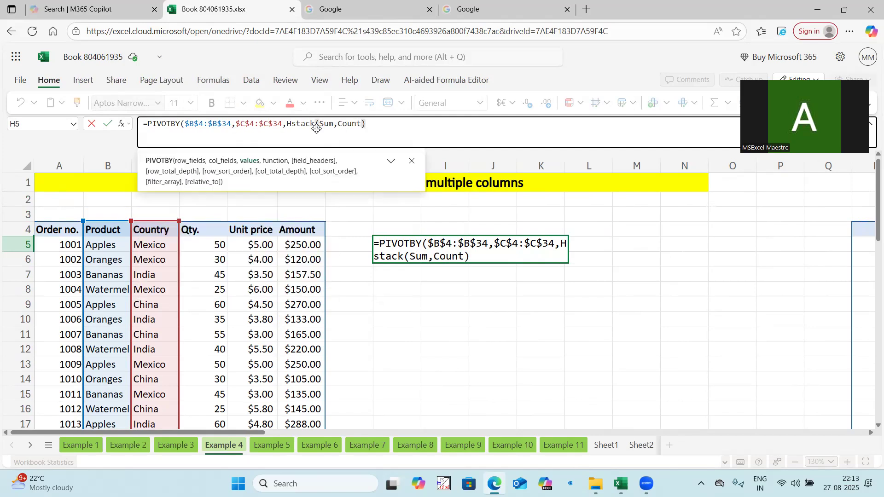
pyautogui.moveTo(286, 124); pyautogui.dragTo(399, 123)
pyautogui.hotkey('ctrl', 'c')
pyautogui.press('BackSpace')
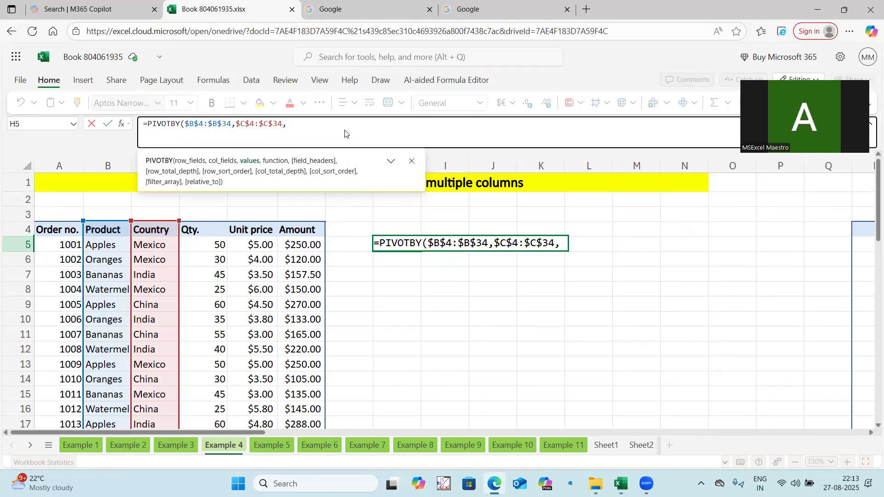
# Enter CHOOSECOLS($D$4:$F$34,1,3) as the values argument to use the Qty. and Amount columns.
pyautogui.write('Choose')
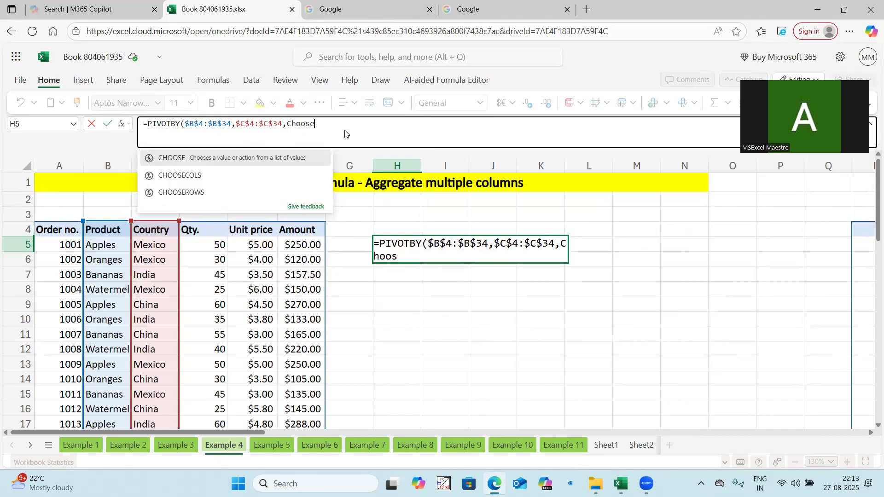
pyautogui.click(181, 178)
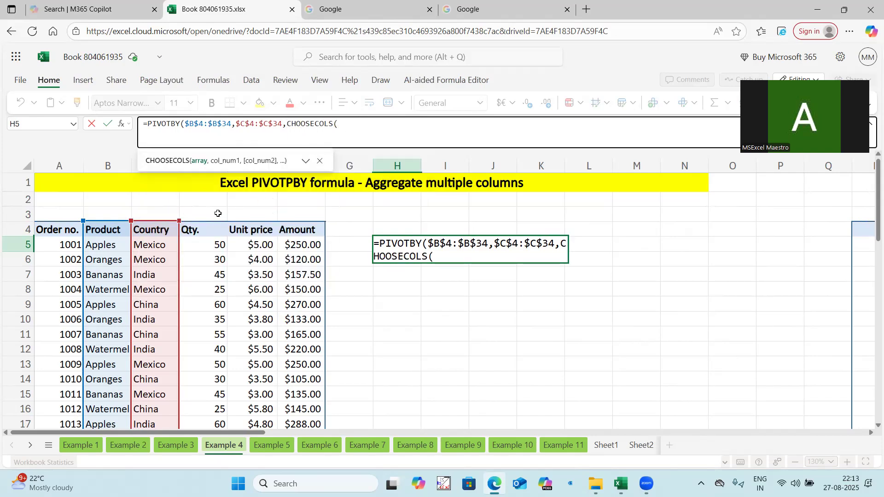
pyautogui.moveTo(225, 227); pyautogui.dragTo(295, 226)
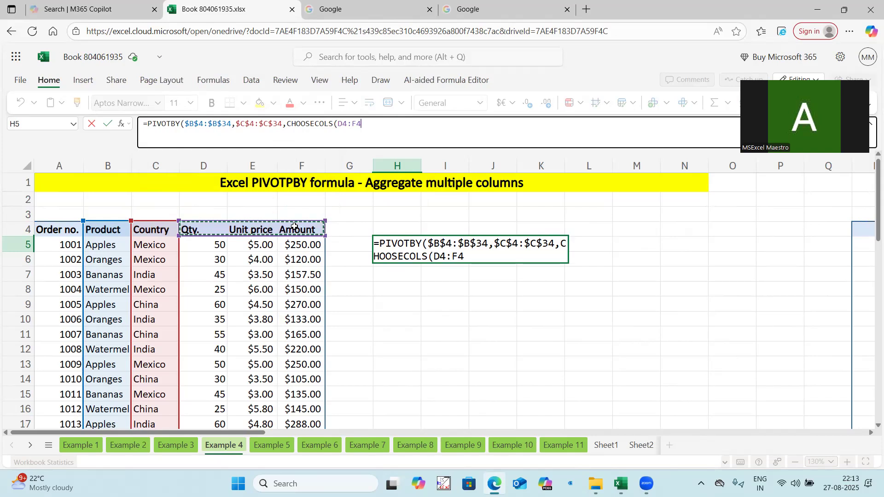
pyautogui.press('BackSpace')
pyautogui.write('34')
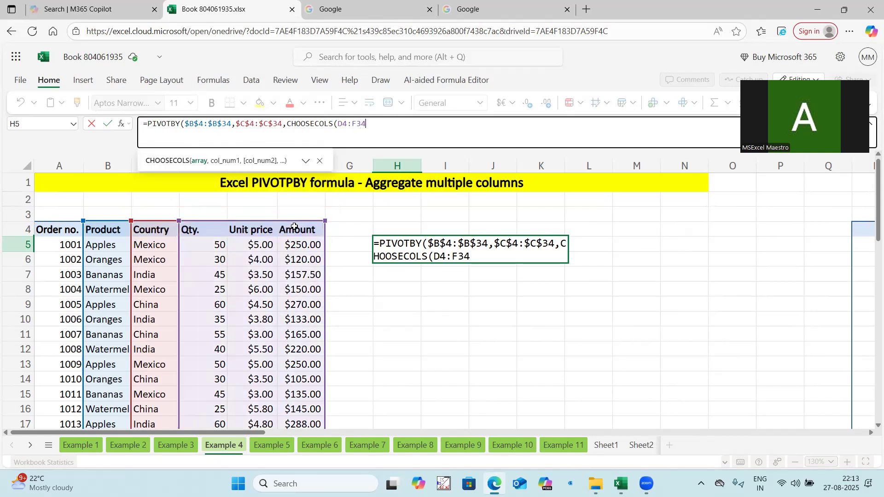
pyautogui.write(',1,3)')
pyautogui.moveTo(367, 123); pyautogui.dragTo(338, 131)
pyautogui.press('F4')
pyautogui.click(414, 124)
pyautogui.write(',')
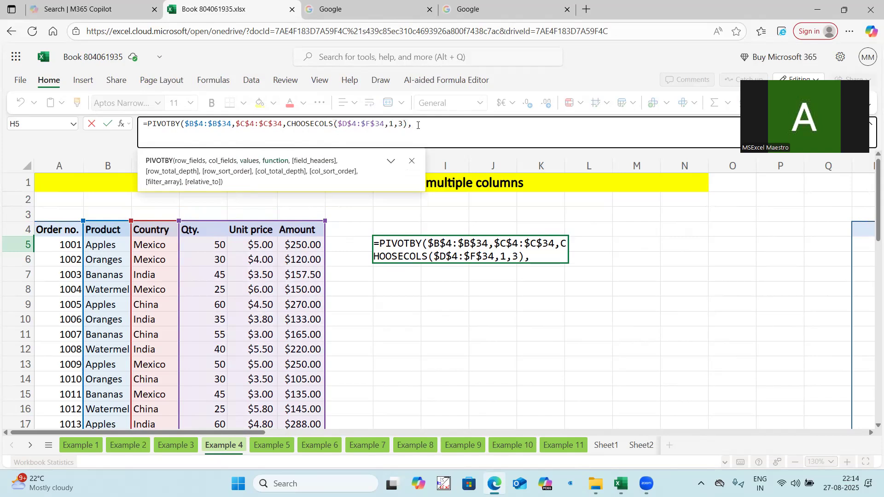
# Try the copied Hstack expression as the function argument, with its functions reordered to Hstack(Count,Sum).
pyautogui.hotkey('ctrl', 'v')
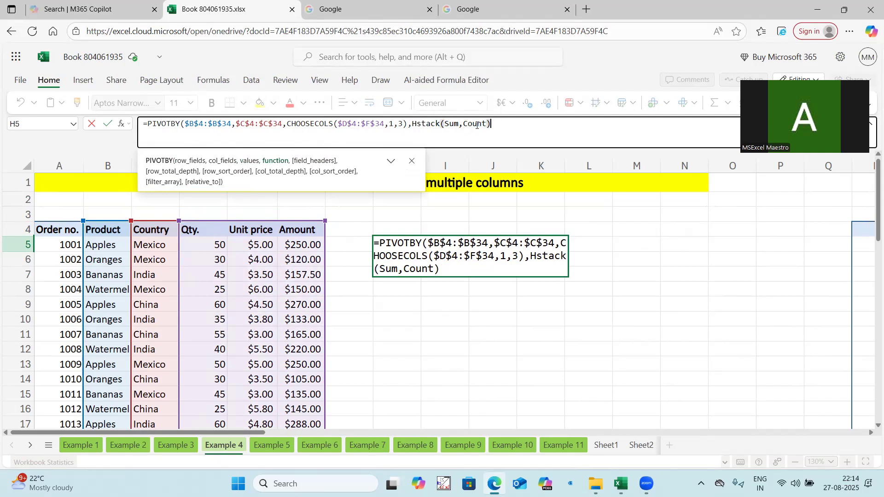
pyautogui.doubleClick(452, 123)
pyautogui.write('Count')
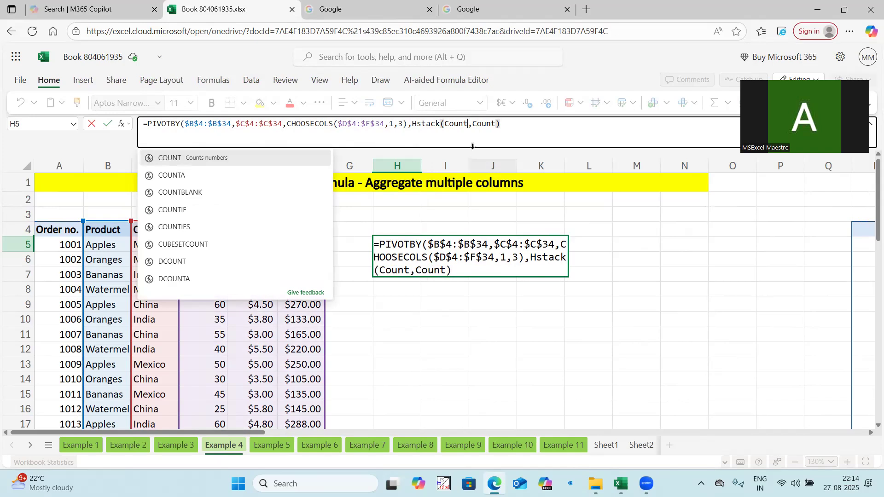
pyautogui.doubleClick(485, 124)
pyautogui.write('S')
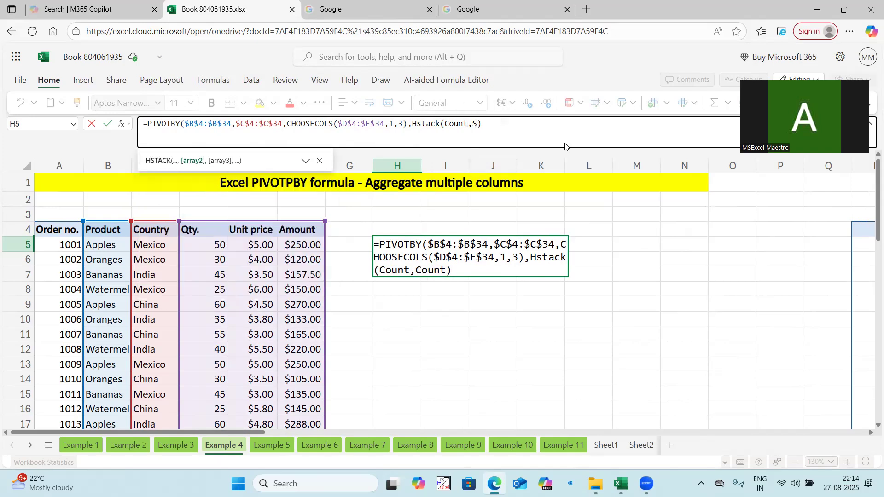
pyautogui.write('um')
# Replace the Hstack expression with SUM as the function argument and enter the completed PIVOTBY formula.
pyautogui.moveTo(412, 124); pyautogui.dragTo(509, 124)
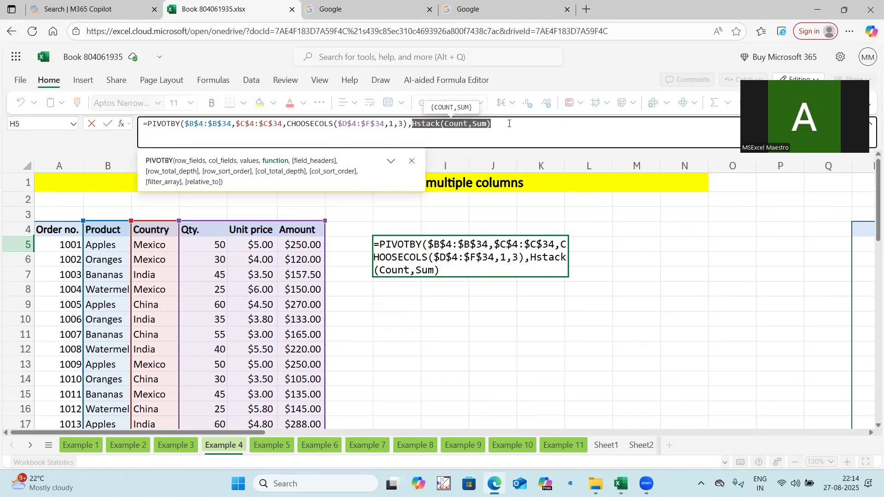
pyautogui.write('Sum')
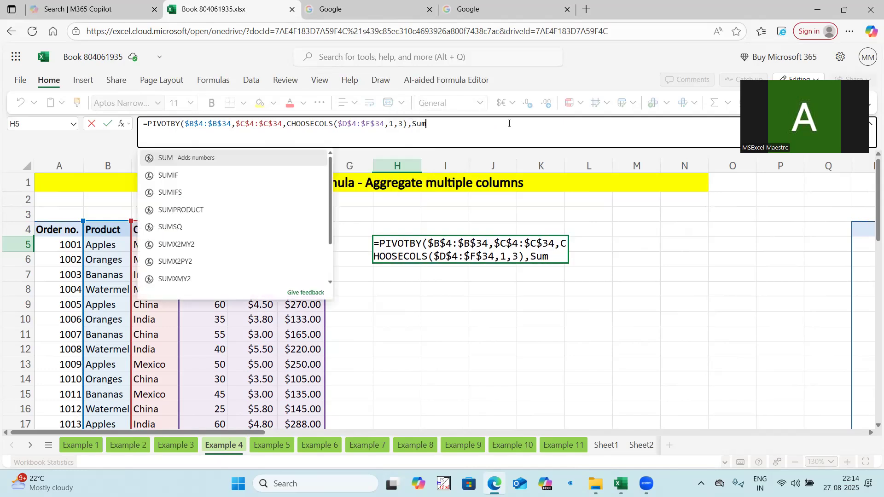
pyautogui.write('(')
pyautogui.press('BackSpace')
pyautogui.press('BackSpace')
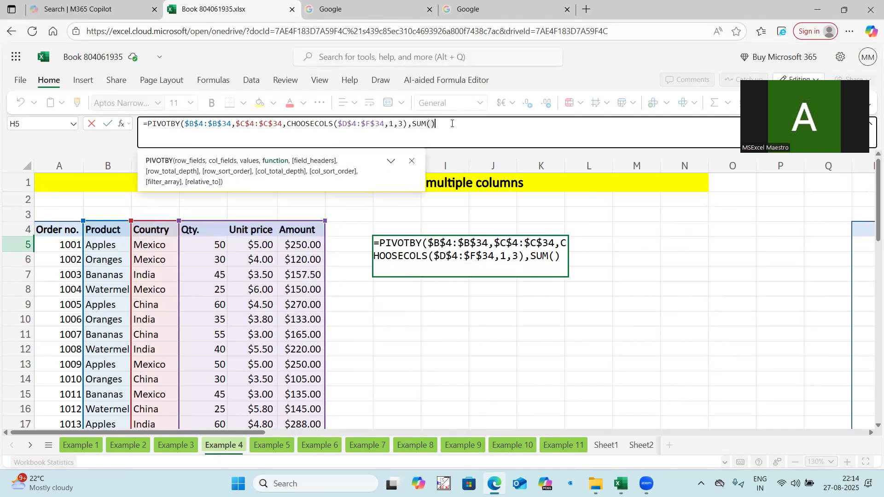
pyautogui.write(')')
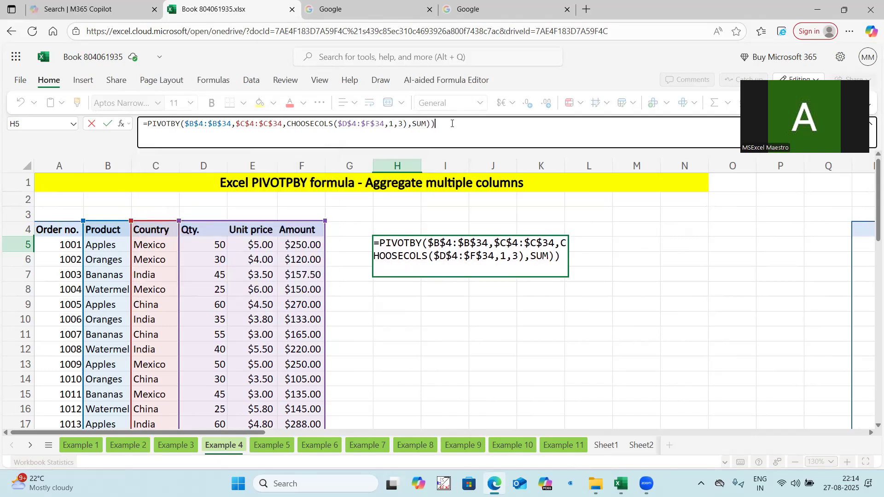
pyautogui.press('Return')
pyautogui.moveTo(402, 245); pyautogui.dragTo(758, 319)
# Add a field_headers argument of 0 to the PIVOTBY formula in H5.
pyautogui.click(385, 241)
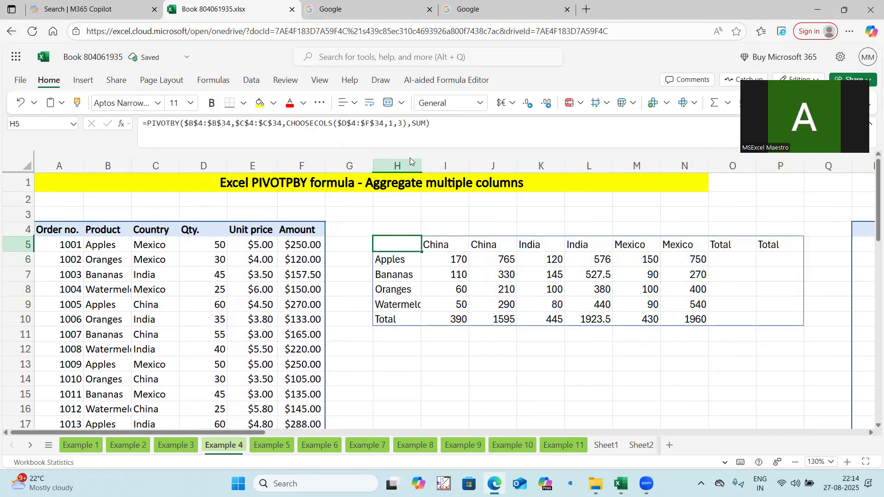
pyautogui.click(427, 124)
pyautogui.write(',')
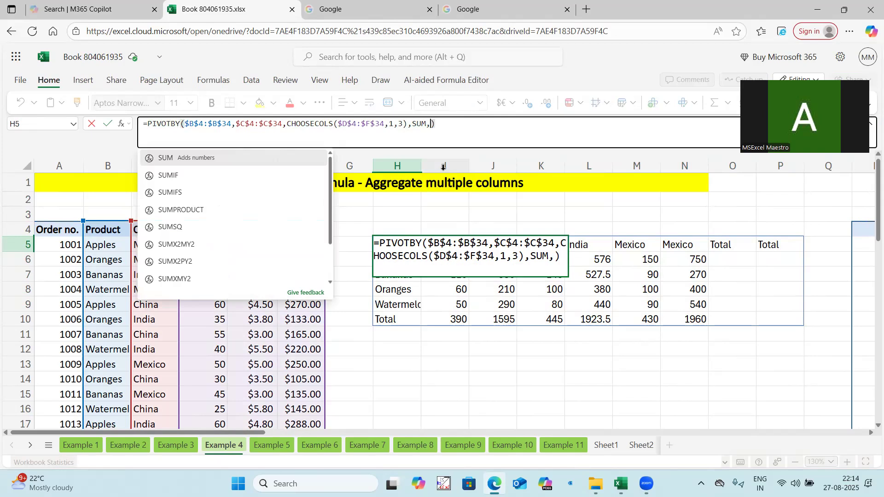
pyautogui.write('0')
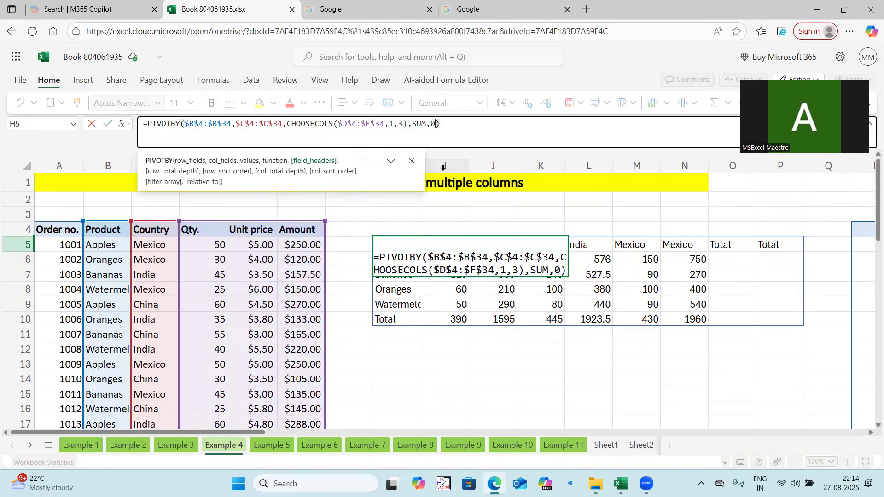
pyautogui.press('Return')
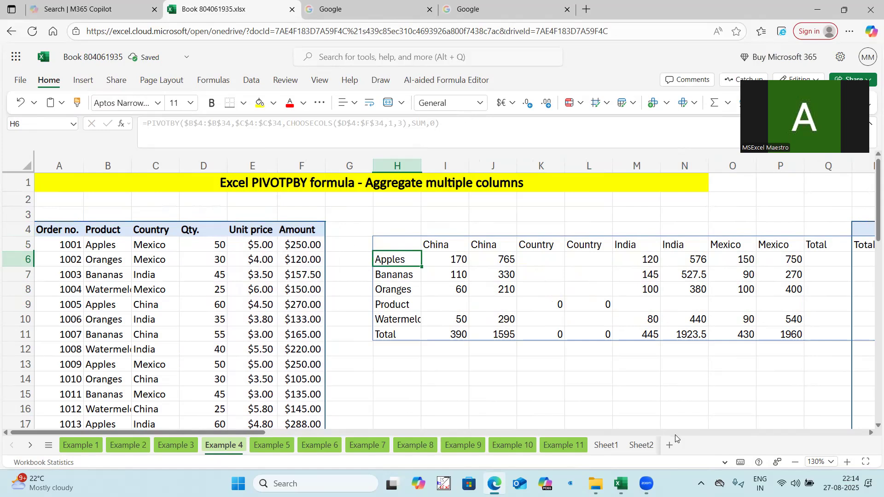
# Set the field_headers argument of the formula in H5 to 3.
pyautogui.click(402, 241)
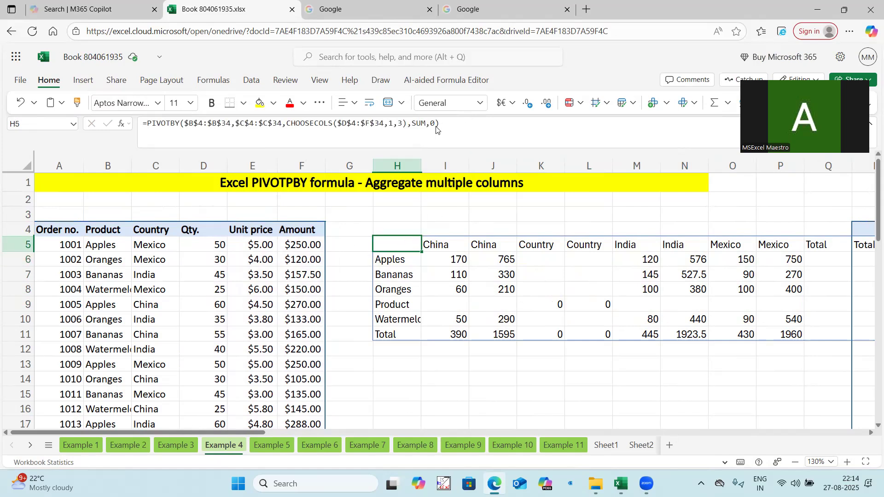
pyautogui.click(437, 129)
pyautogui.press('Return')
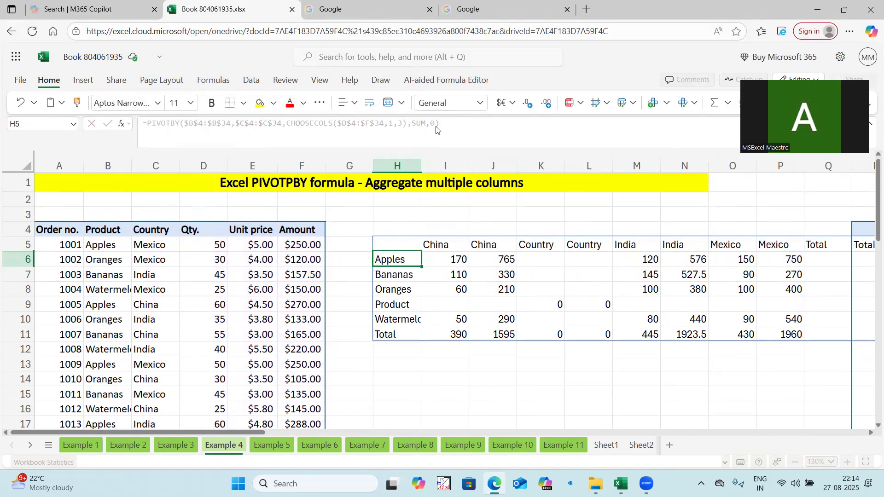
# Examine the pivot result in H5:P12, including the Product label and the Qty. and Amount headers in row 7.
pyautogui.moveTo(401, 241); pyautogui.dragTo(762, 343)
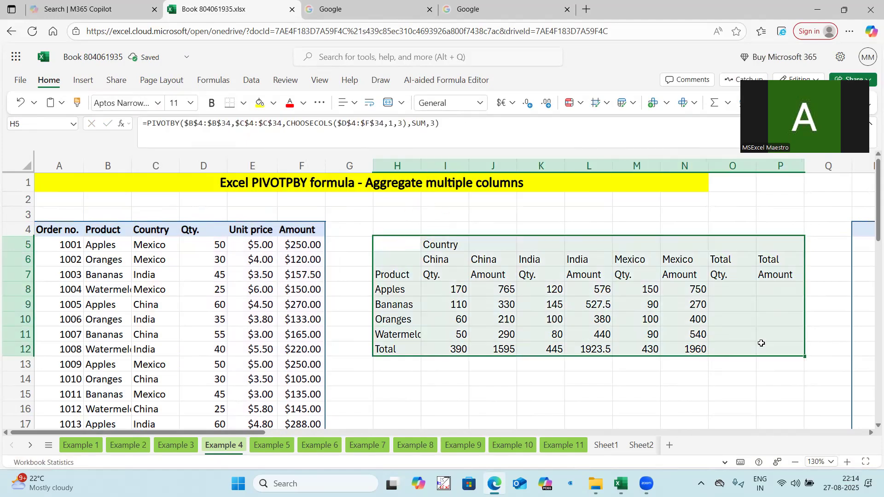
pyautogui.moveTo(454, 279); pyautogui.dragTo(500, 272)
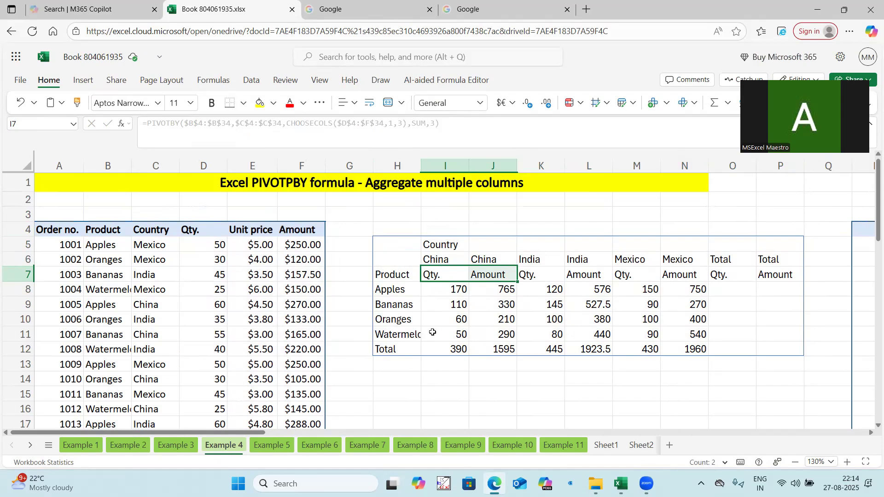
pyautogui.moveTo(435, 278); pyautogui.dragTo(668, 274)
pyautogui.moveTo(727, 275); pyautogui.dragTo(779, 275)
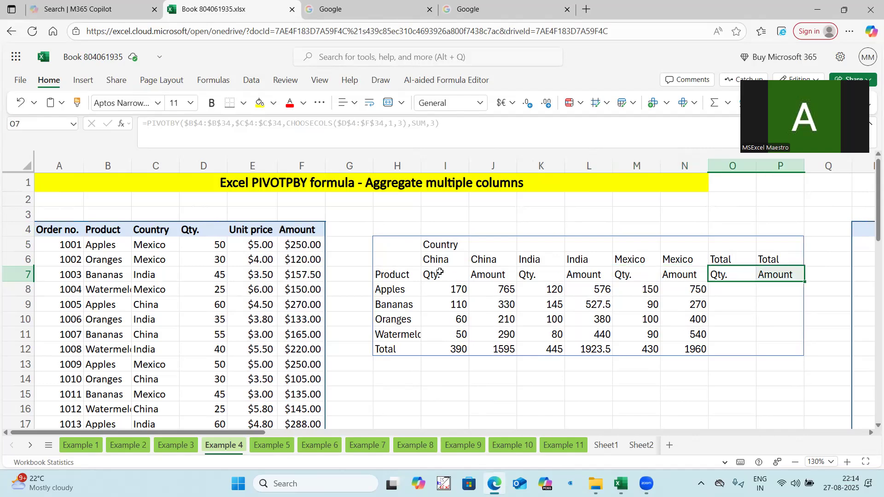
pyautogui.click(409, 271)
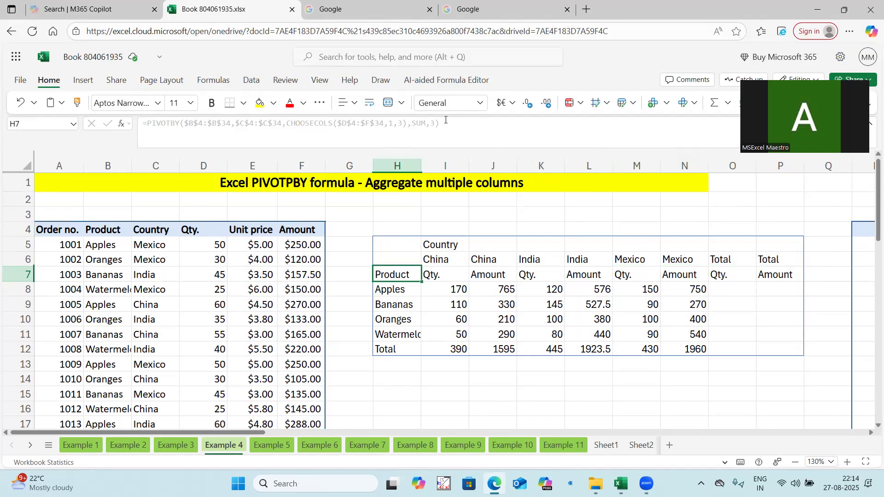
pyautogui.click(363, 390)
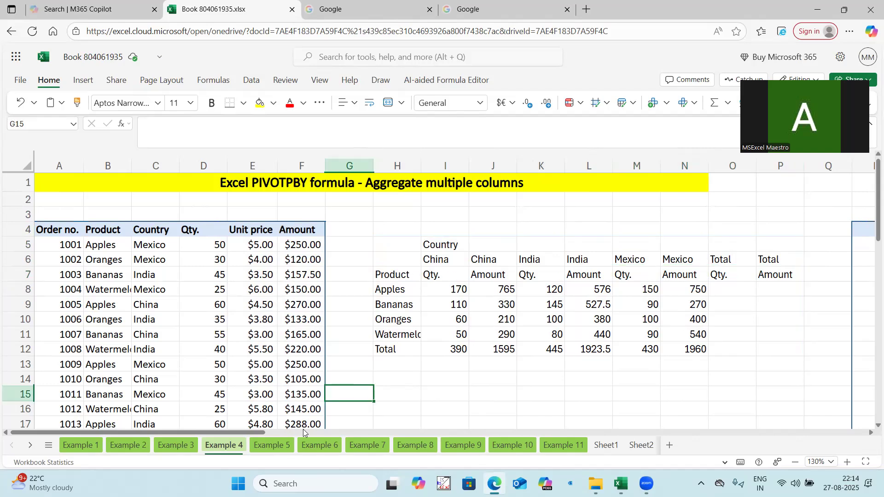
# Inspect the PIVOTBY formula in I4 on the Example 5 sheet and return to the Example 4 sheet.
pyautogui.click(271, 445)
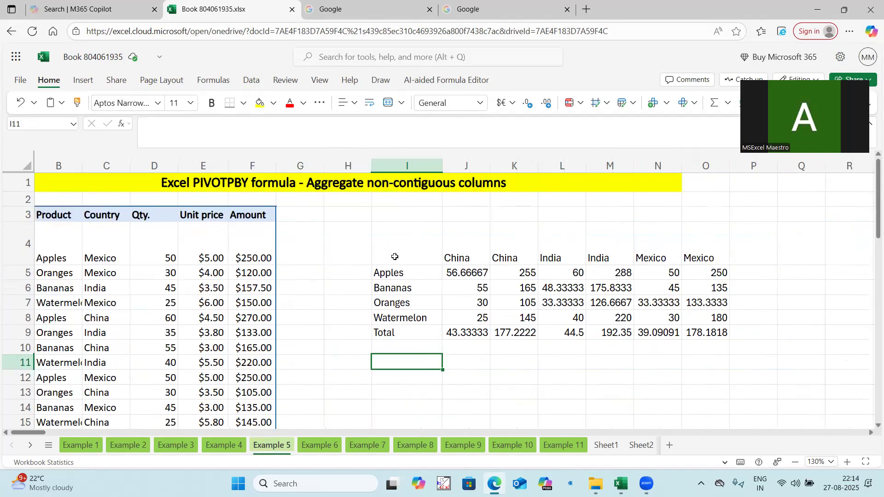
pyautogui.click(411, 256)
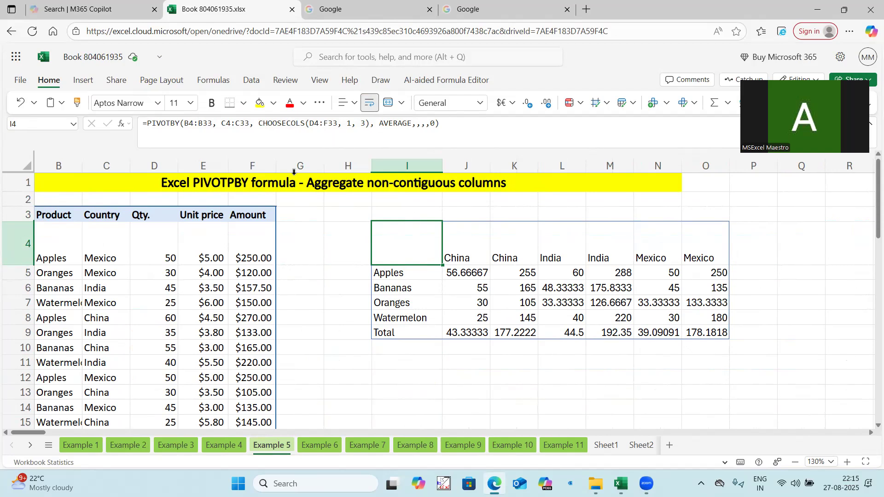
pyautogui.click(227, 445)
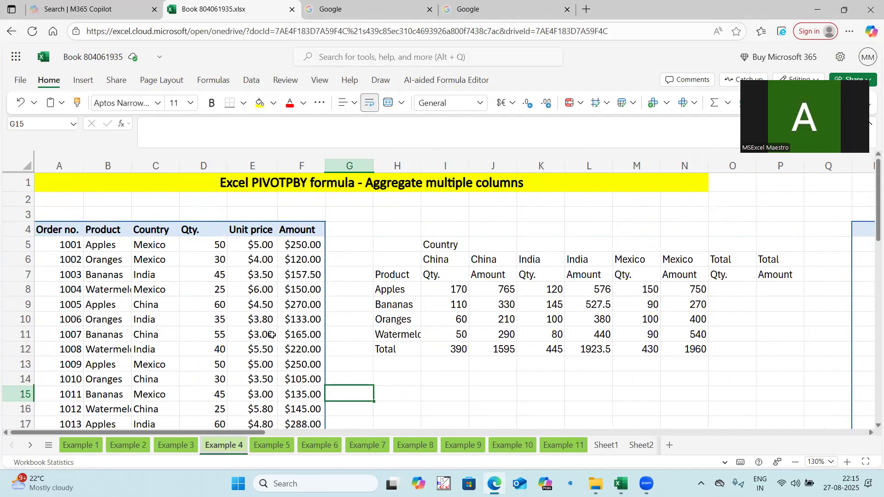
# Compare the PIVOTBY formula in H5 with the one on the Example 5 sheet and return to the Example 4 sheet.
pyautogui.click(402, 247)
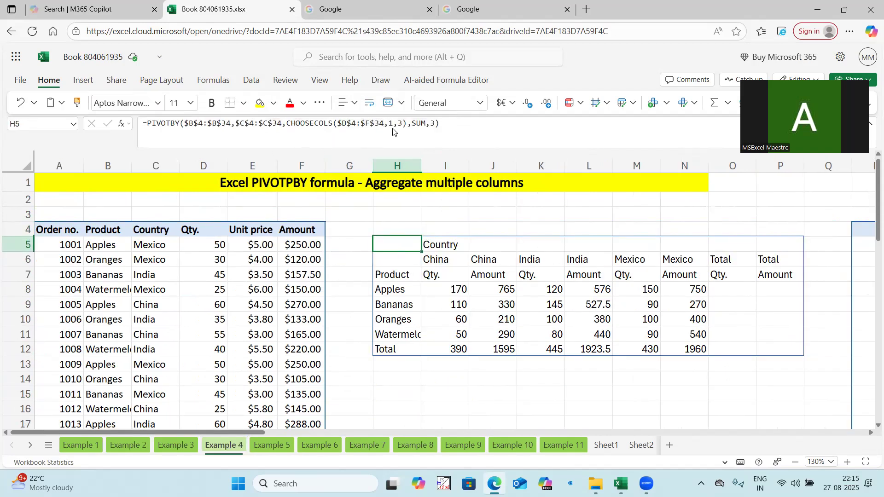
pyautogui.click(275, 445)
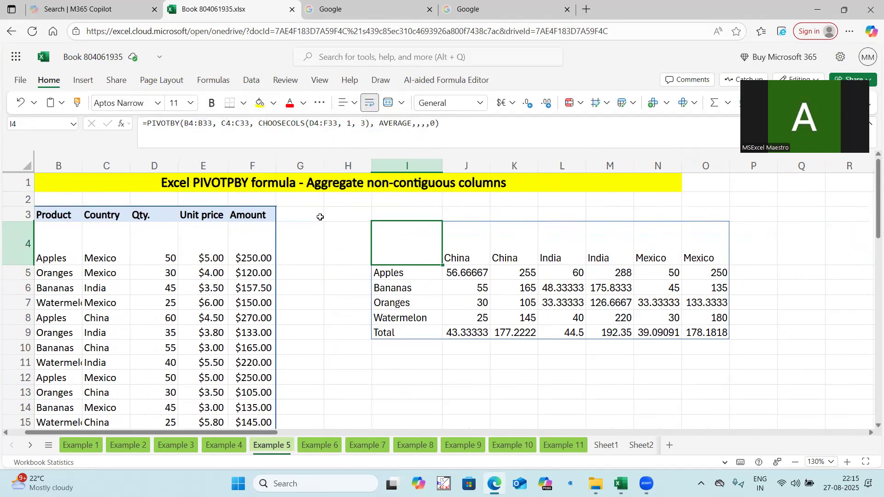
pyautogui.click(224, 445)
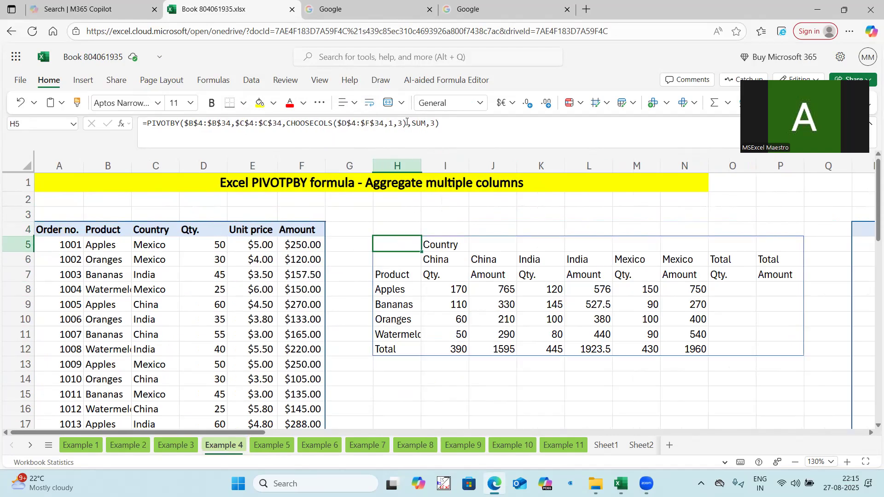
# Replace the CHOOSECOLS expression in the H5 PIVOTBY formula with the adjacent Qty. and Unit price range D4:E34.
pyautogui.moveTo(407, 122); pyautogui.dragTo(287, 122)
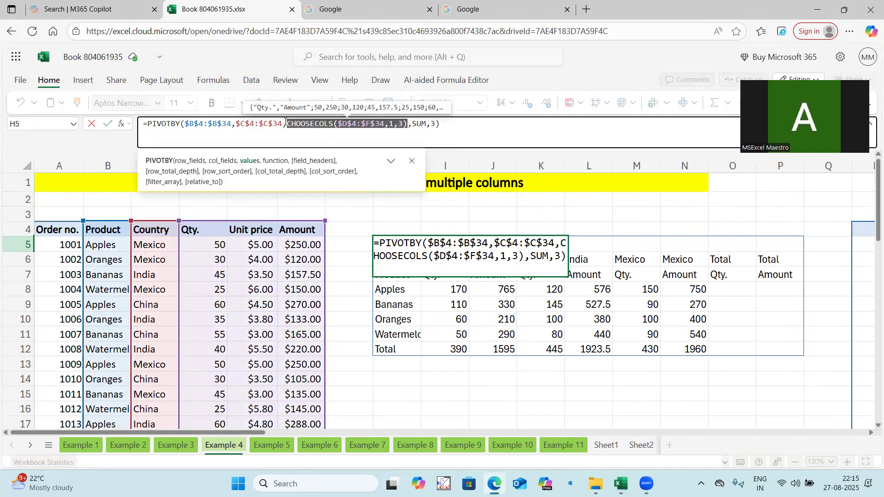
pyautogui.press('BackSpace')
pyautogui.moveTo(221, 227); pyautogui.dragTo(266, 232)
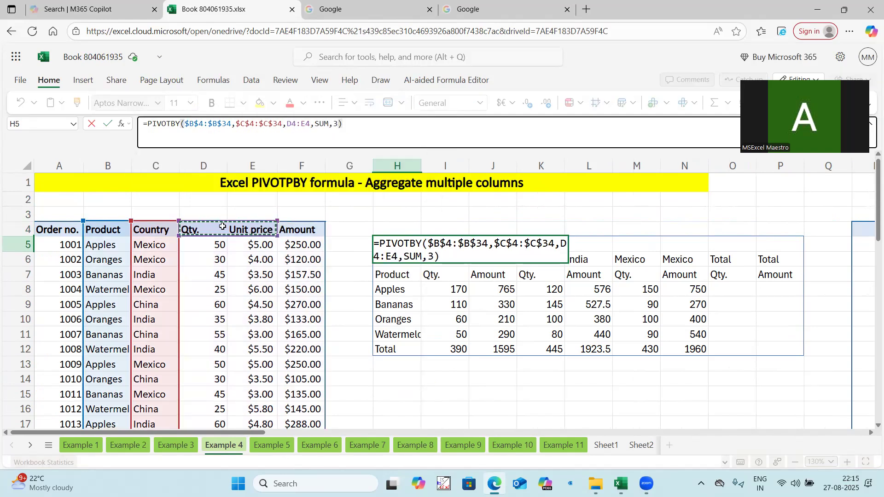
pyautogui.moveTo(343, 123); pyautogui.dragTo(311, 124)
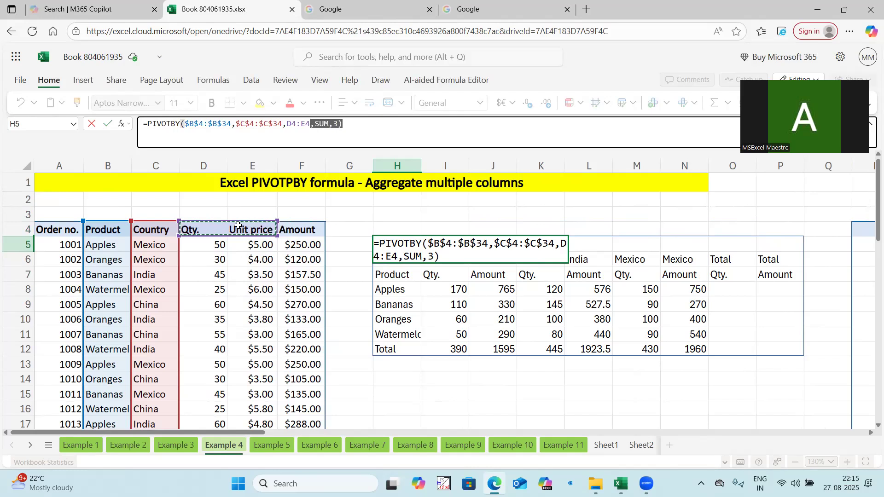
pyautogui.click(305, 120)
pyautogui.write('3')
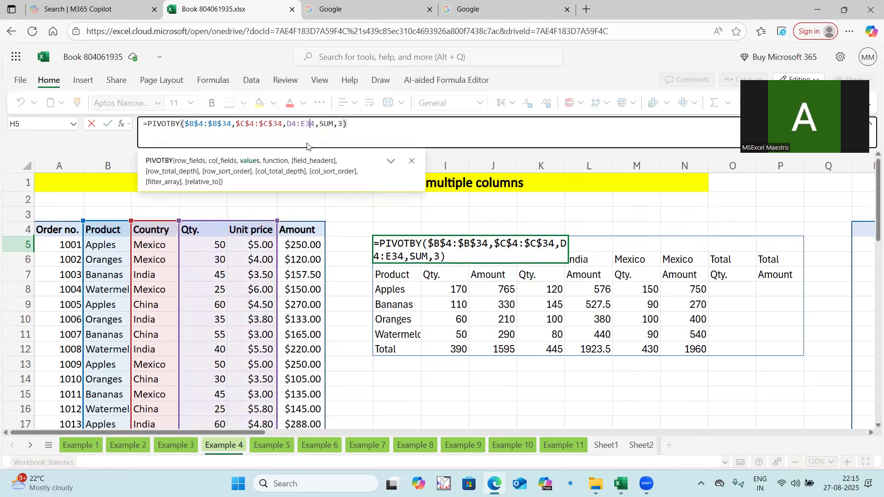
pyautogui.press('Return')
pyautogui.moveTo(402, 242); pyautogui.dragTo(748, 351)
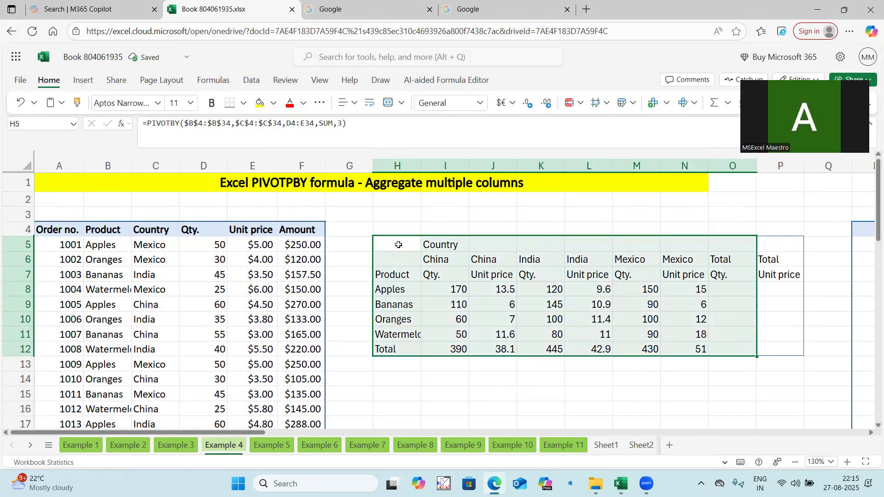
pyautogui.click(398, 244)
# On the Example 6 sheet, inspect the PIVOTBY formula with HSTACK(COUNT,SUM) in H3 and its results by product.
pyautogui.click(276, 445)
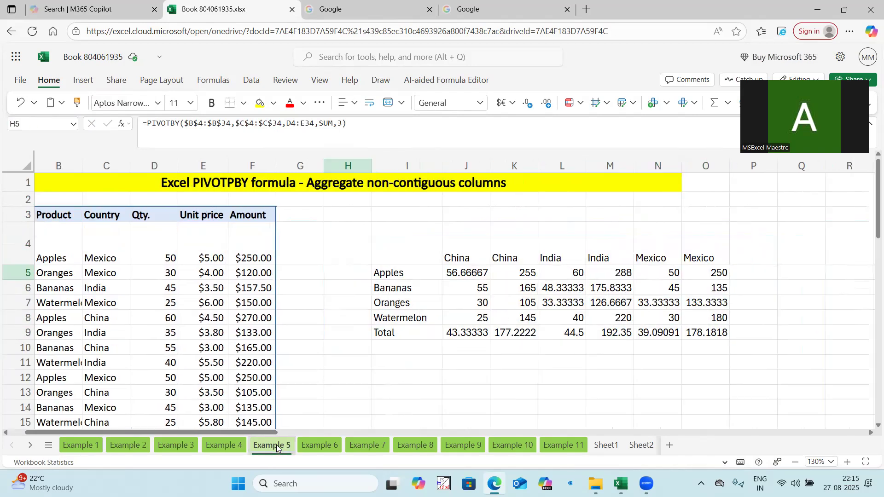
pyautogui.click(310, 444)
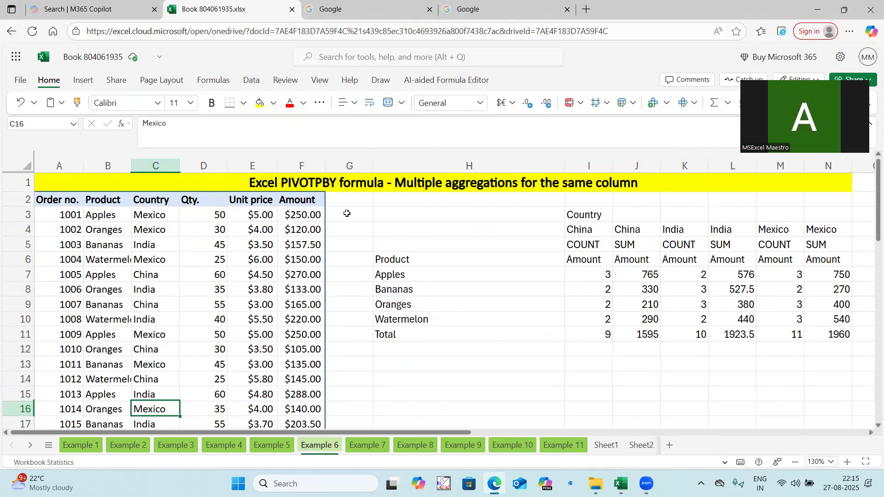
pyautogui.click(416, 230)
pyautogui.click(418, 216)
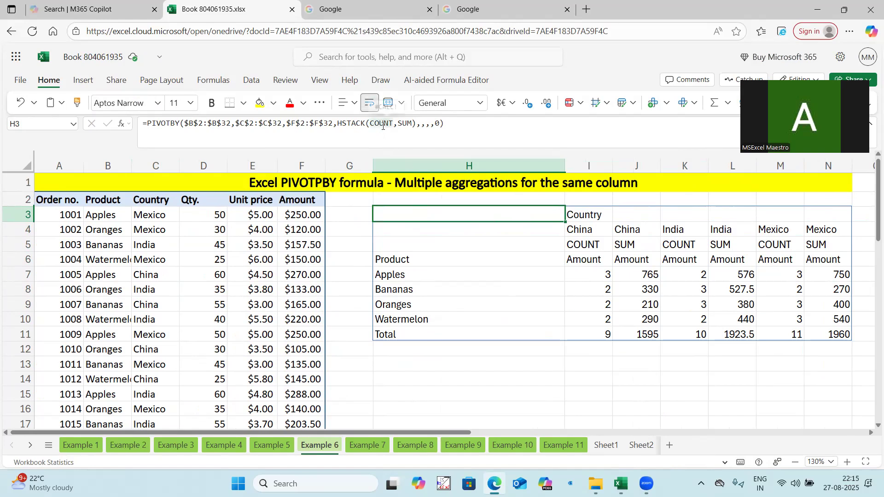
pyautogui.moveTo(413, 123)
pyautogui.click(597, 276)
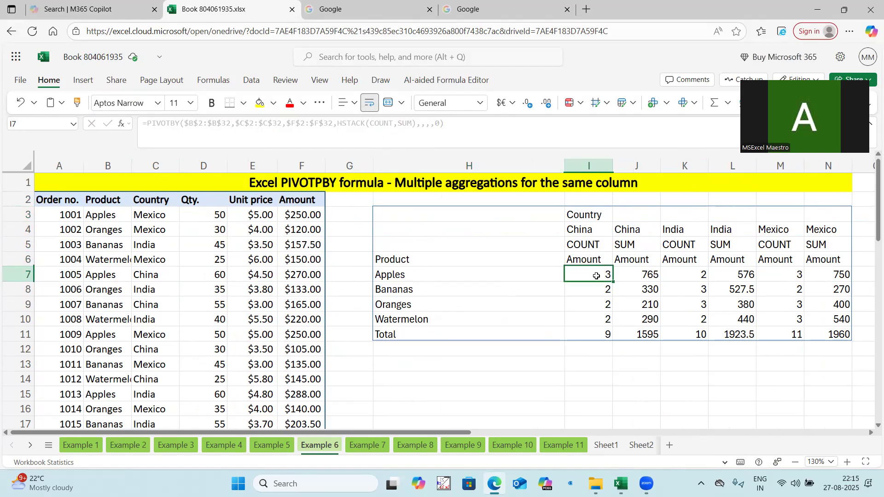
pyautogui.click(570, 290)
pyautogui.click(405, 257)
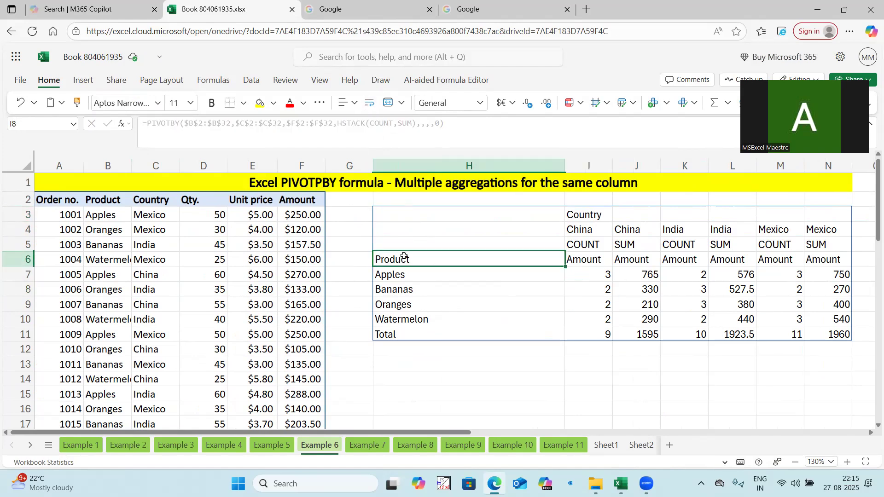
# Examine the source ranges highlighted by the Example 6 PIVOTBY formula, hiding the argument hint, and check the China COUNT total.
pyautogui.click(264, 125)
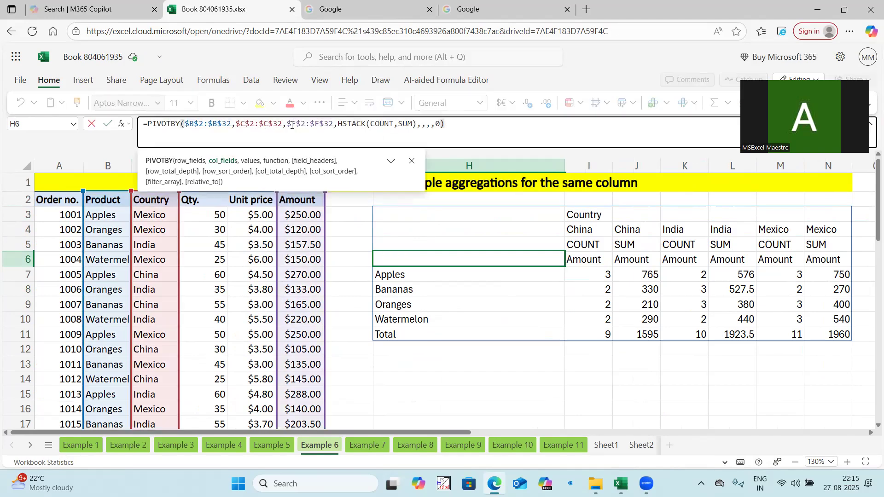
pyautogui.click(412, 161)
pyautogui.doubleClick(304, 125)
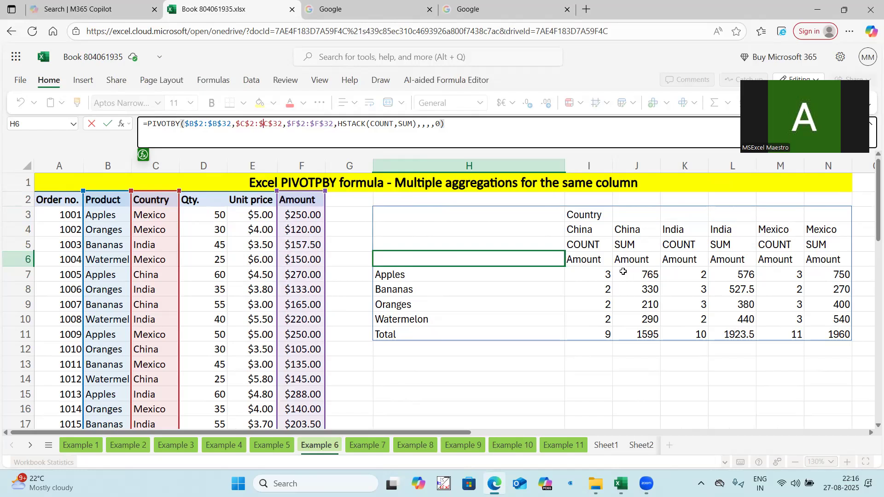
pyautogui.click(590, 335)
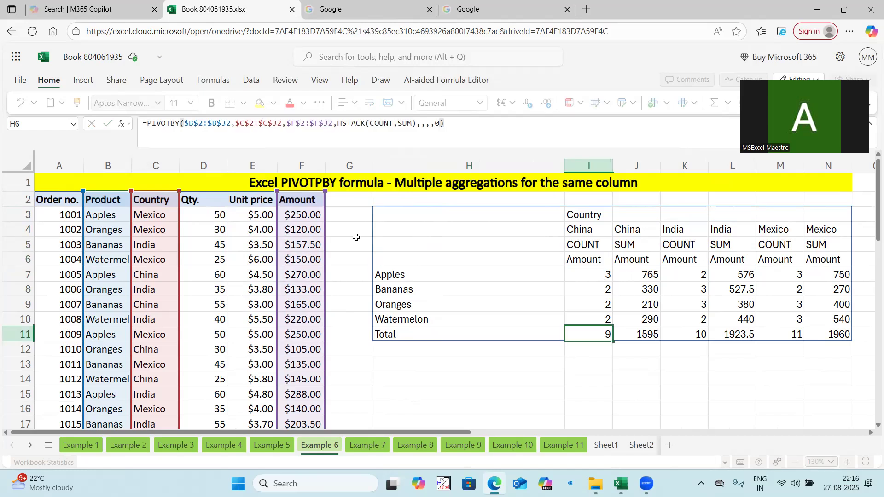